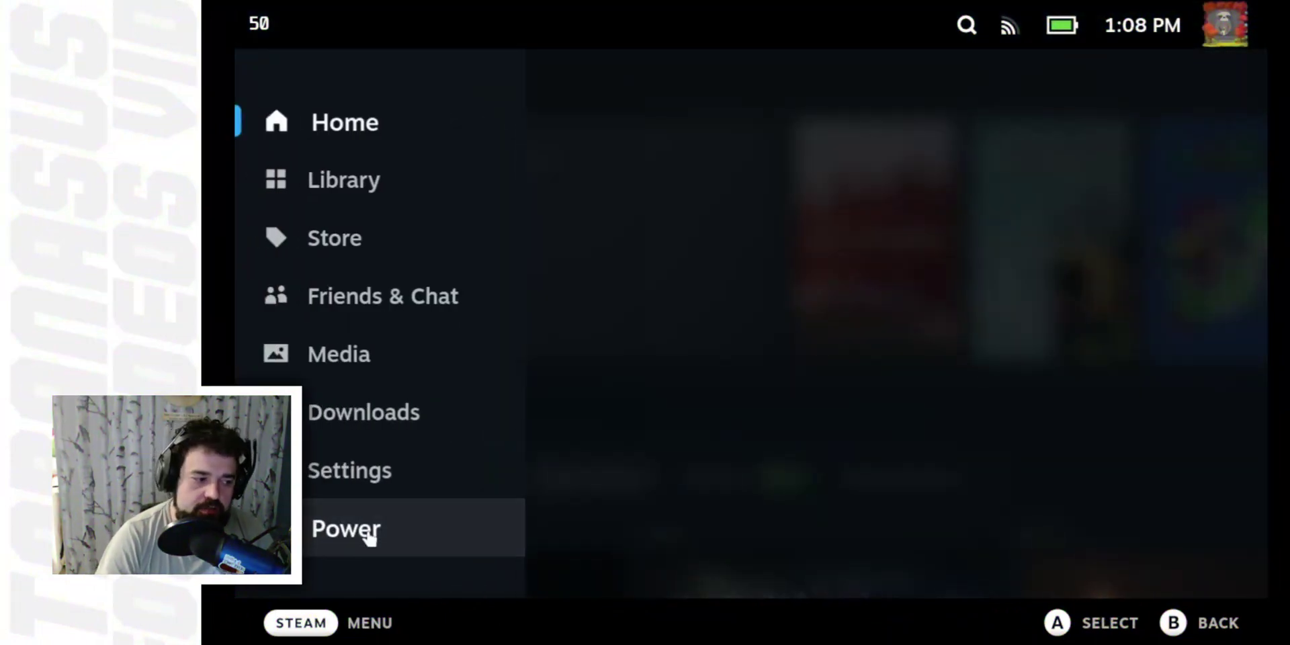
# Step: Use the Power menu to switch the Steam Deck from Gaming Mode to Desktop Mode
pyautogui.click(369, 531)
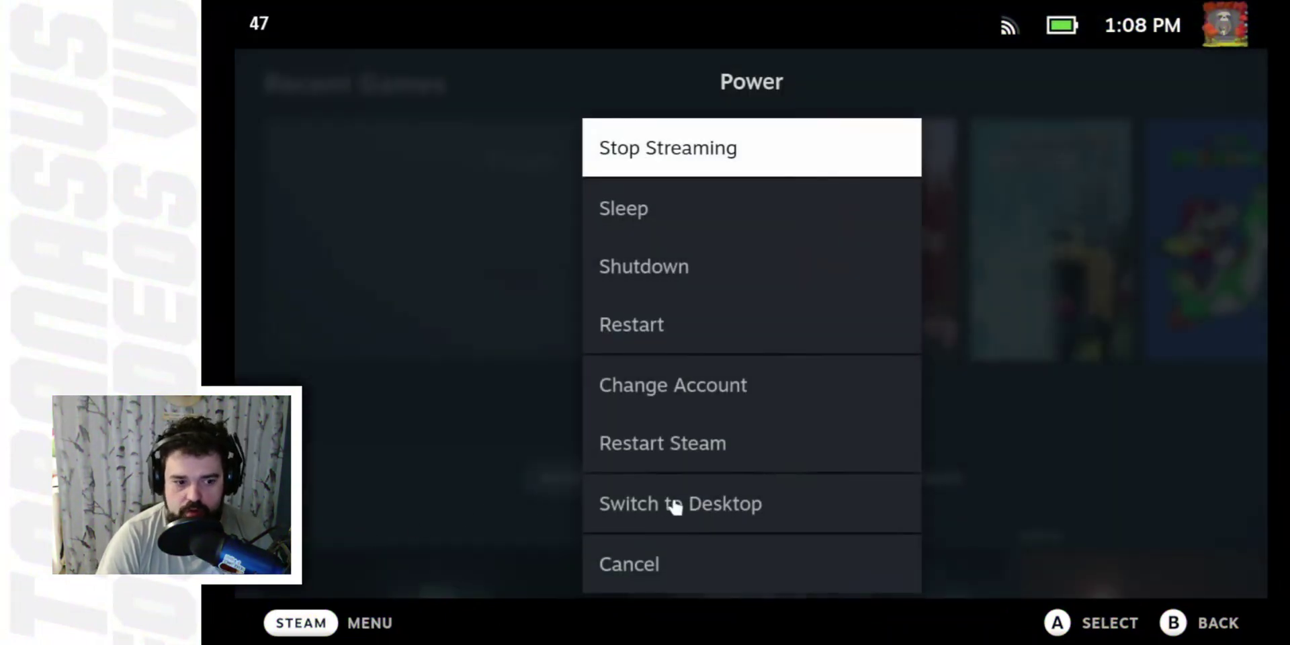
pyautogui.click(672, 505)
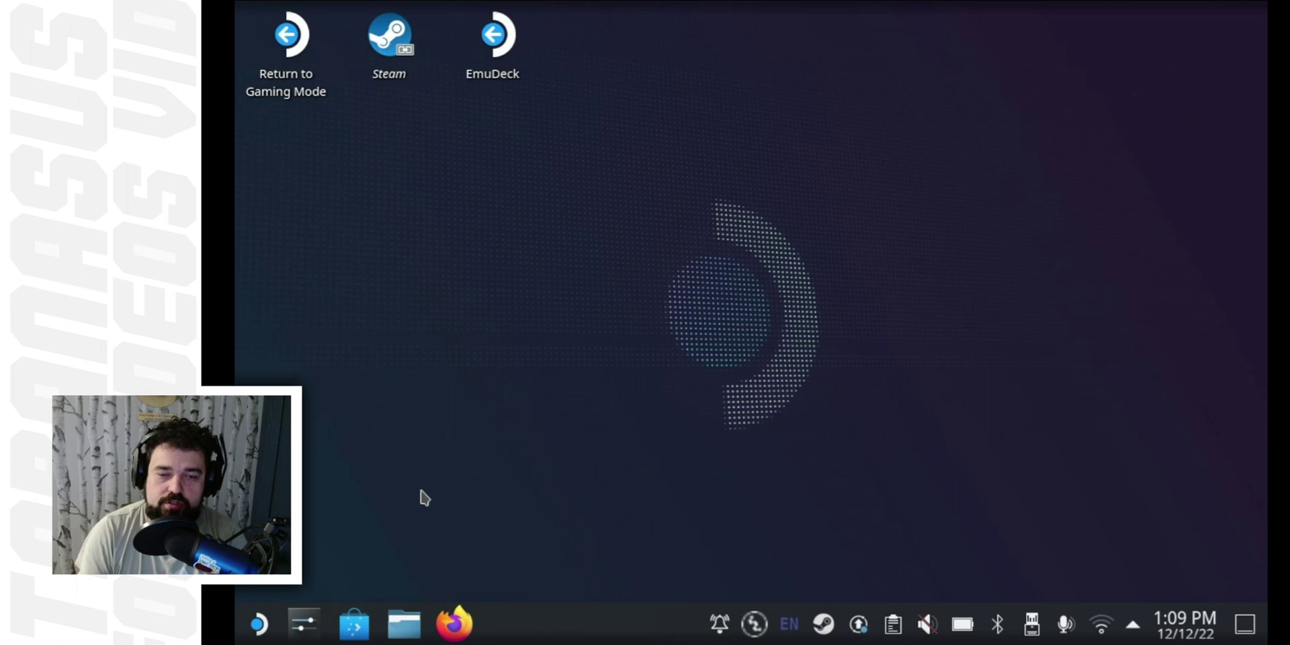
# Step: Search Discover for 'chiaki' and confirm the Chiaki Remote Play client is installed
pyautogui.click(350, 626)
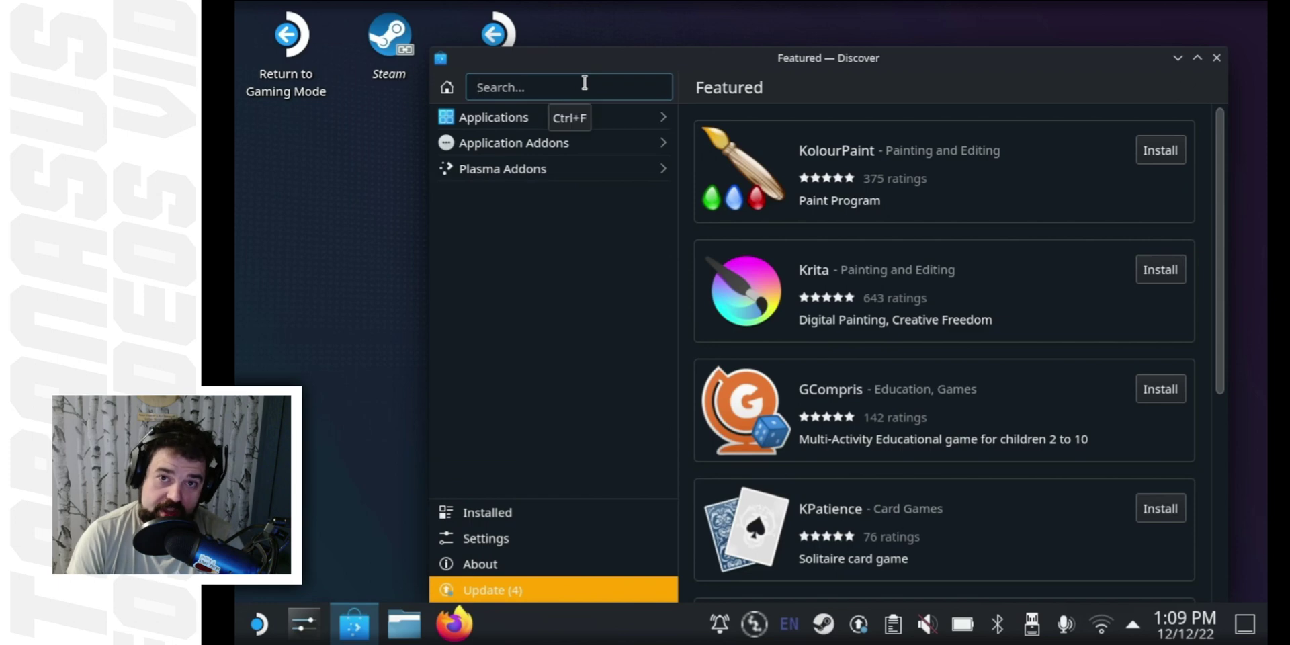
pyautogui.write('chiaki')
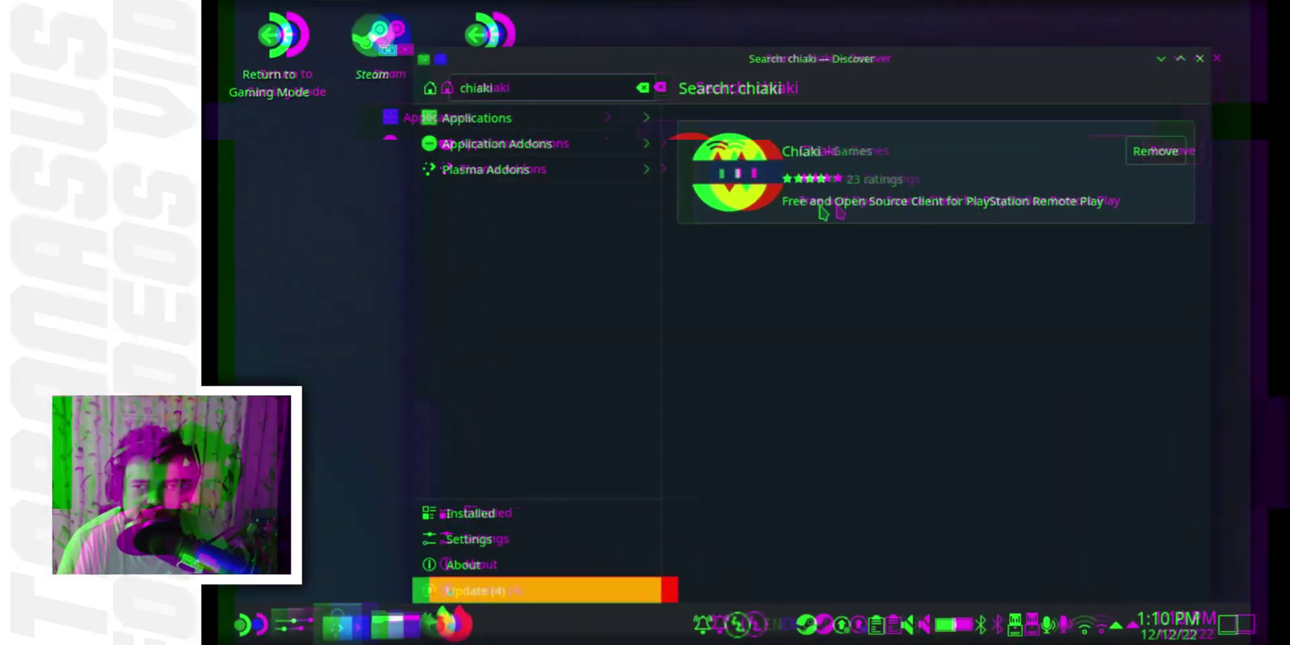
pyautogui.click(256, 630)
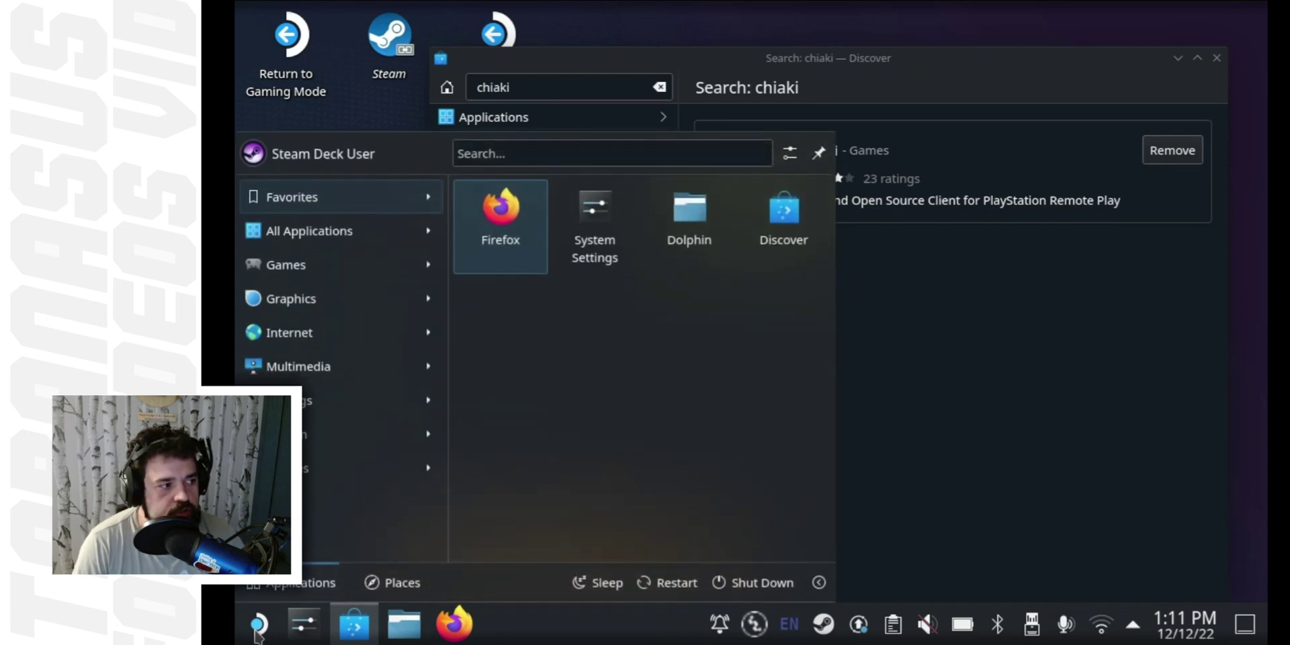
# Step: Launch Chiaki from the Games category of the application launcher
pyautogui.moveTo(394, 268)
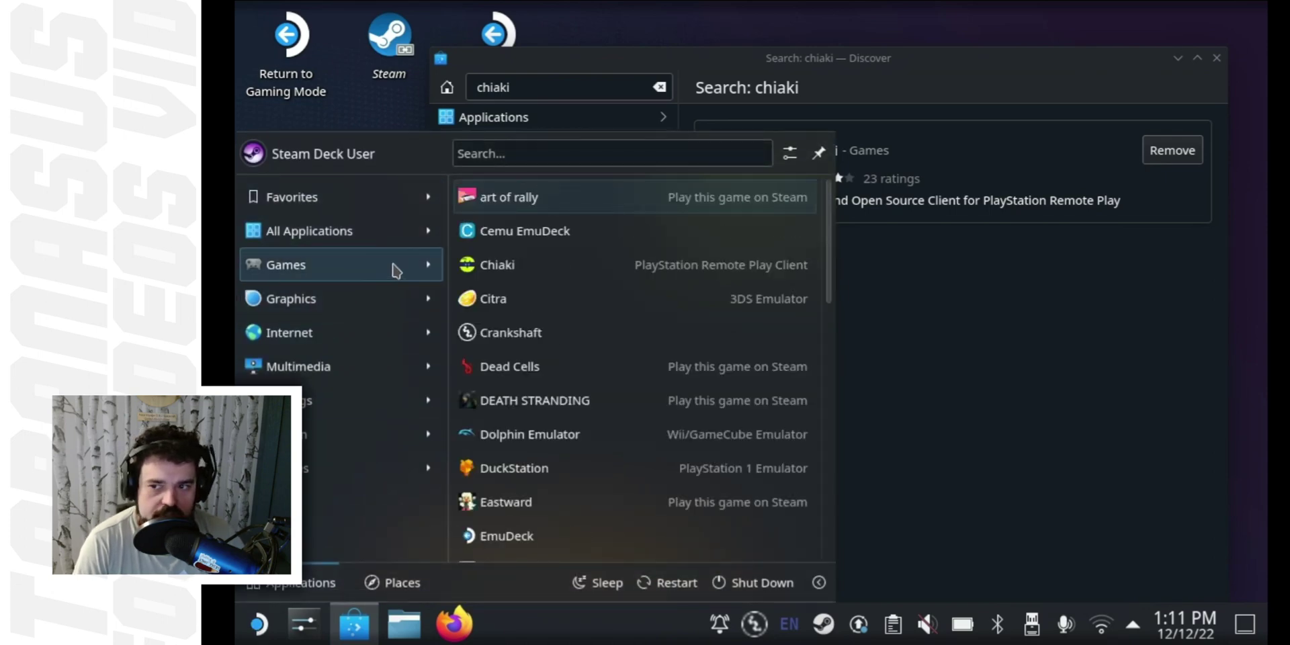
pyautogui.click(556, 268)
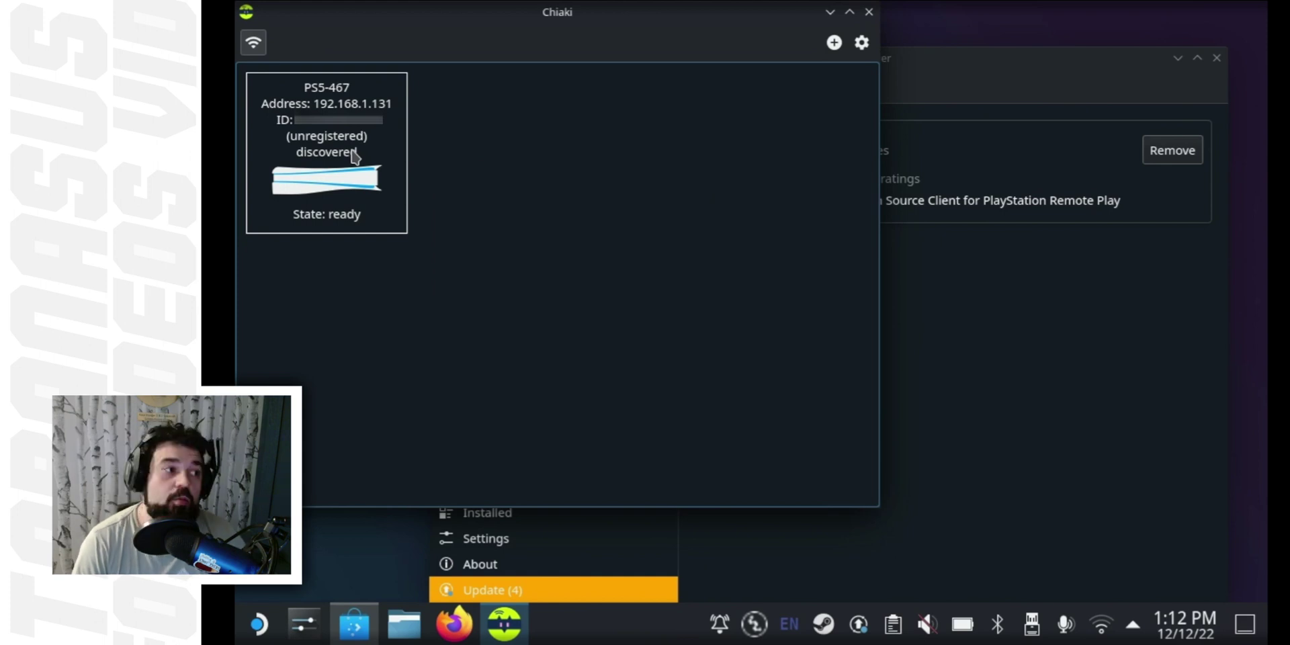
# Step: Start registering the PS5 at 192.168.1.131 and move the Register Console dialog aside
pyautogui.rightClick(355, 157)
pyautogui.click(366, 167)
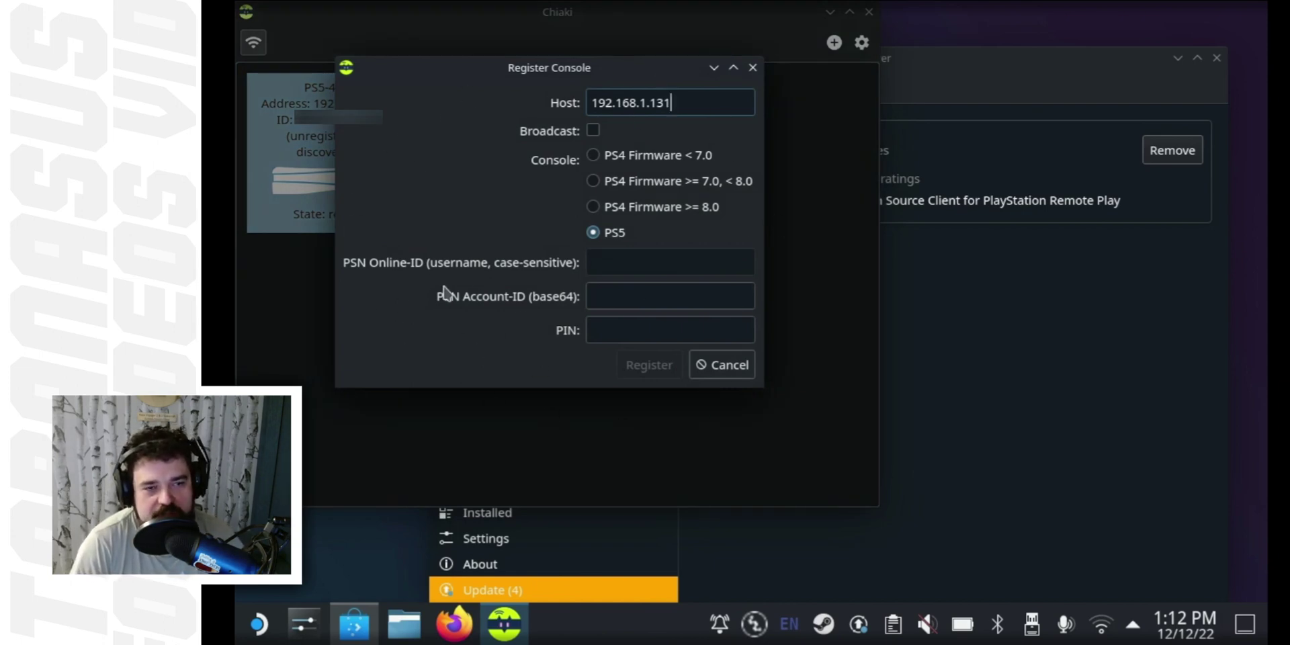
pyautogui.moveTo(475, 311); pyautogui.dragTo(534, 319)
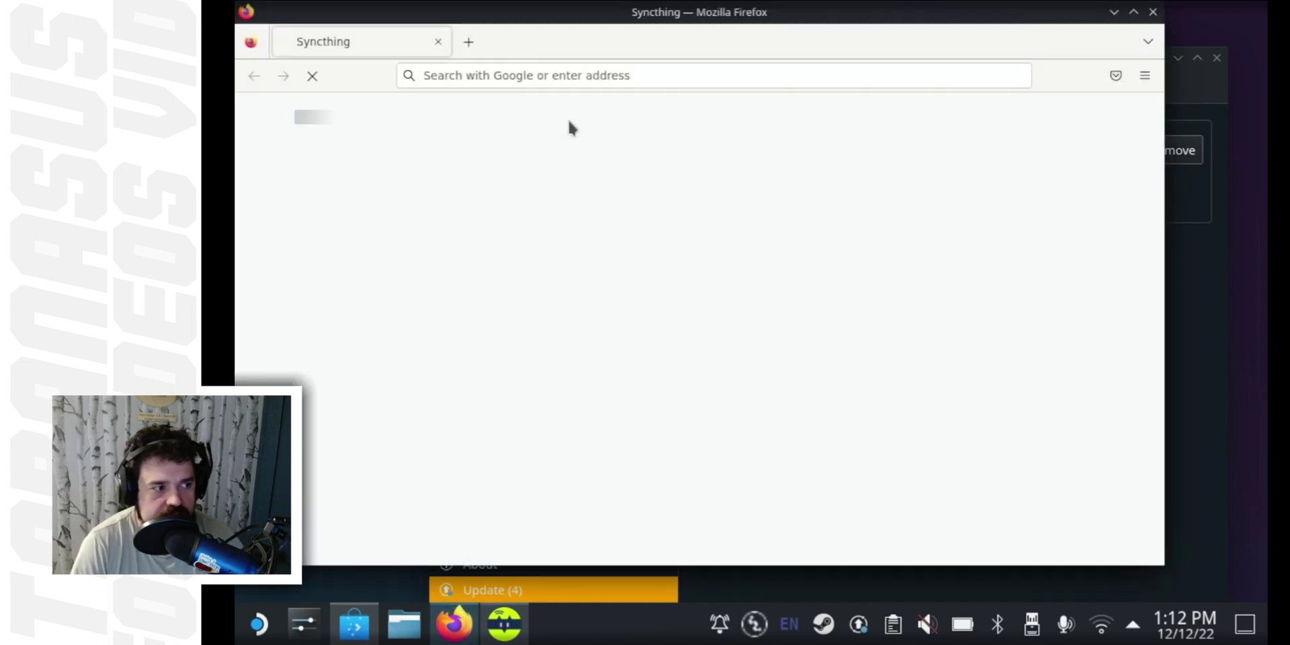
pyautogui.click(858, 79)
pyautogui.write('https:')
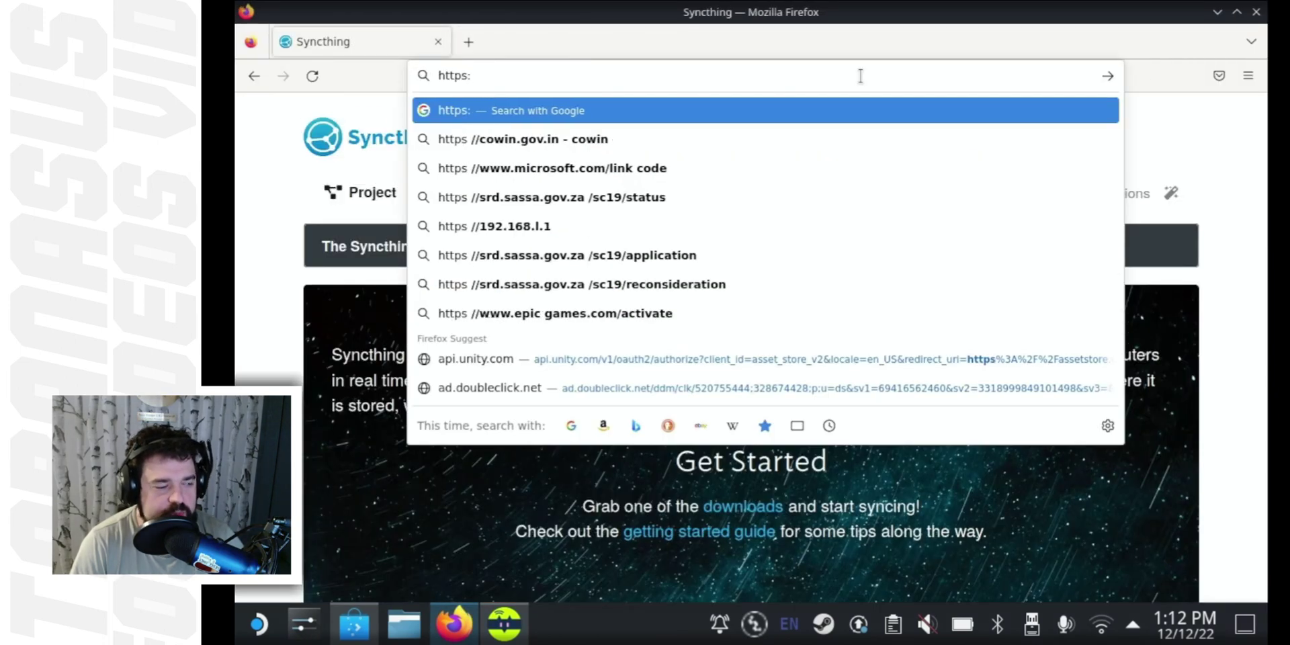
pyautogui.write('//bit.l')
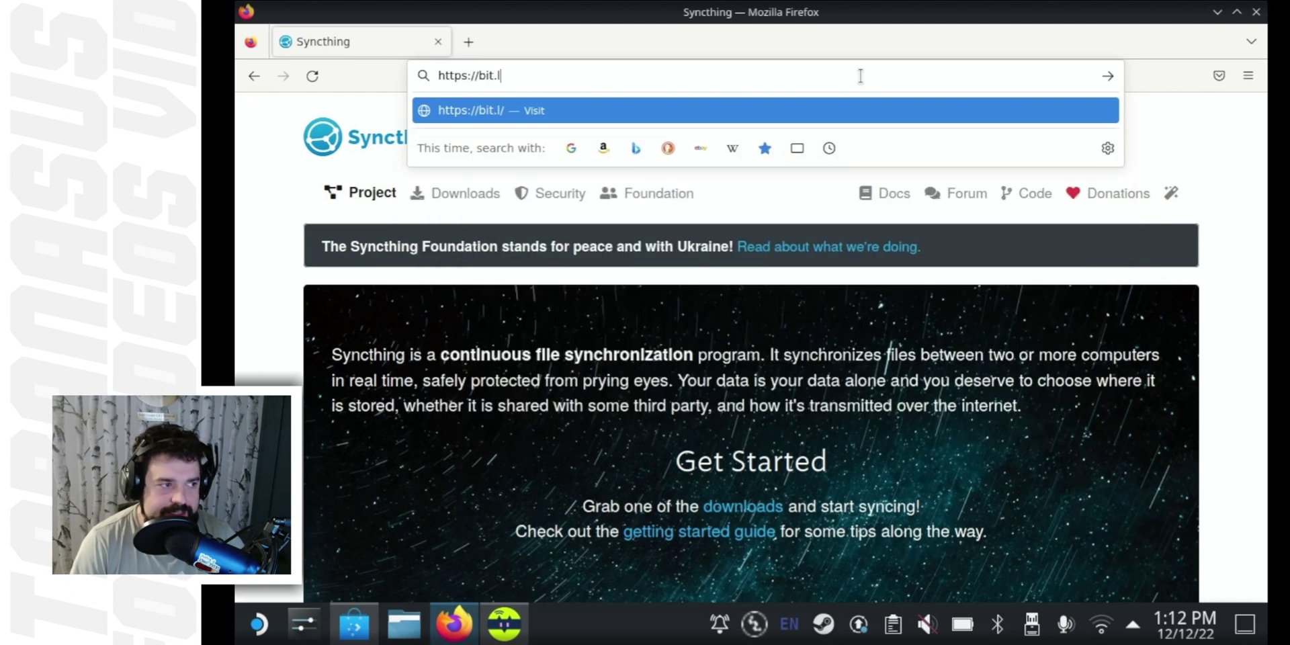
pyautogui.write('y/ge')
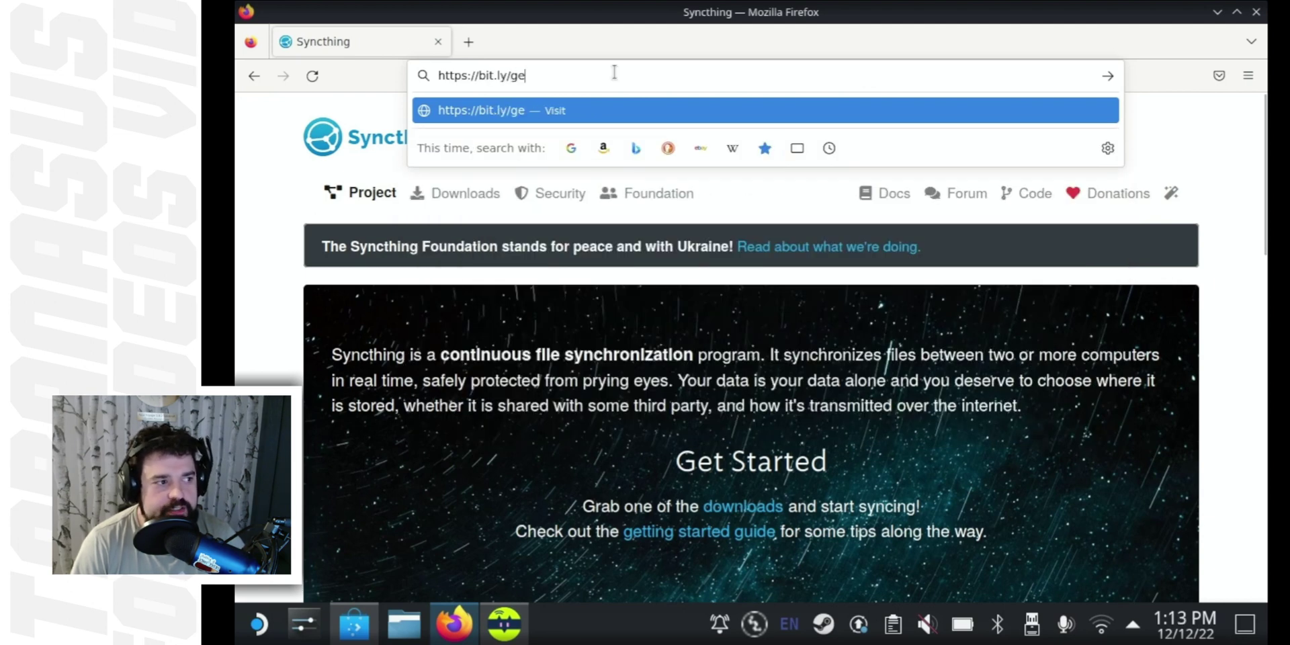
pyautogui.write('tps')
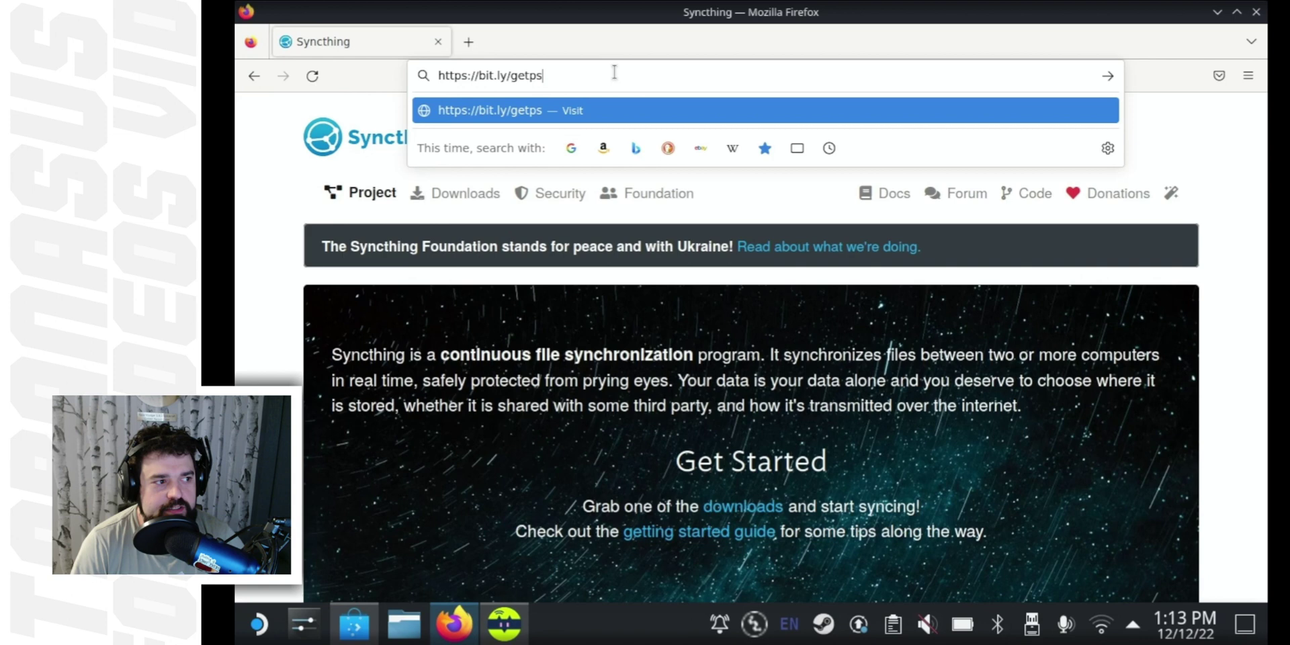
pyautogui.write('5id')
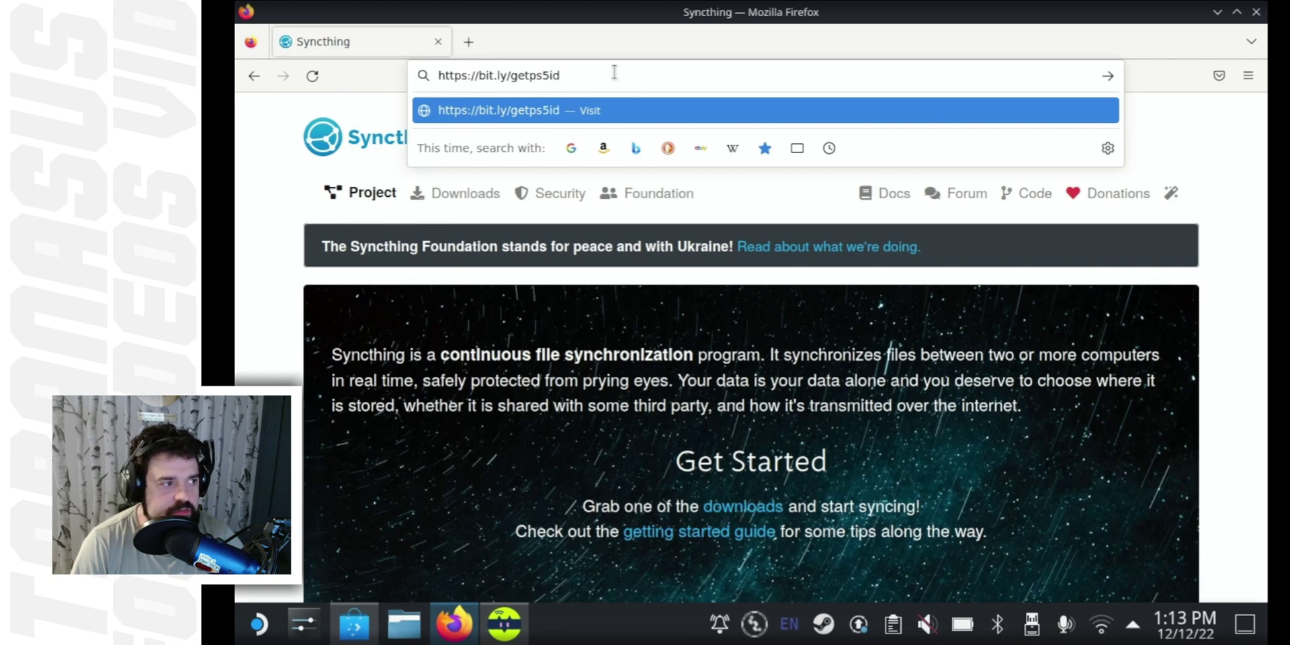
pyautogui.press('Return')
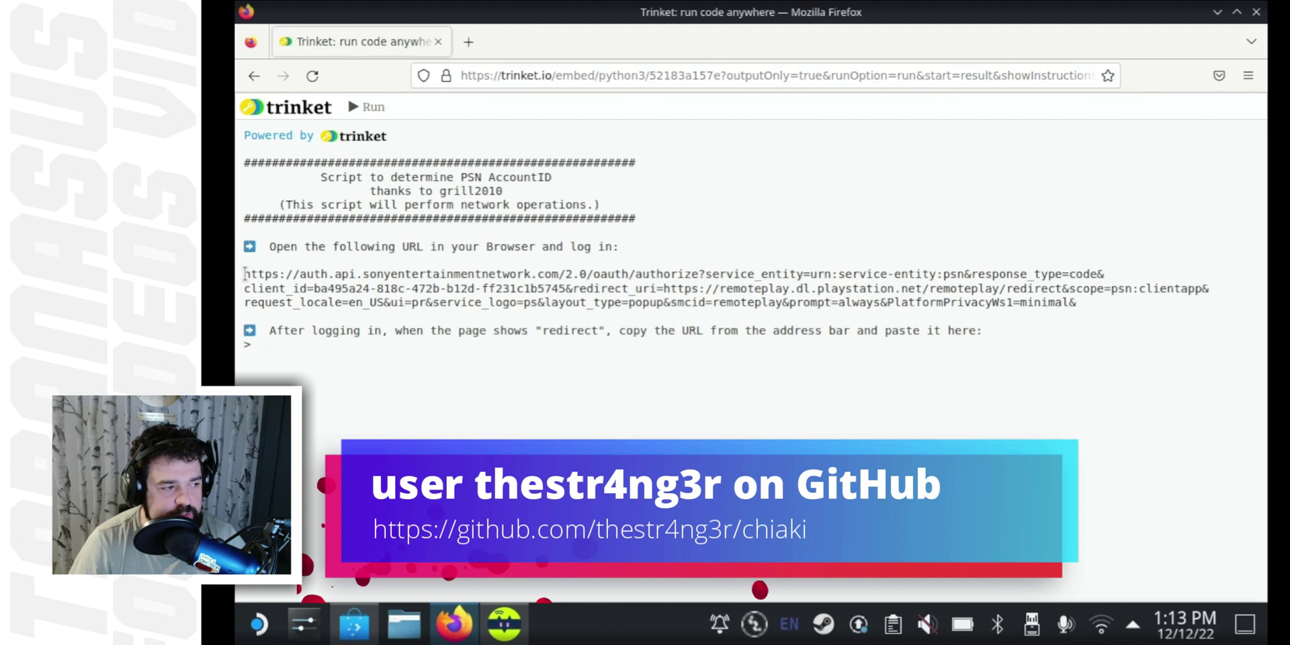
# Step: Copy the Sony sign-in URL printed in the Trinket script output
pyautogui.moveTo(244, 274); pyautogui.dragTo(1128, 313)
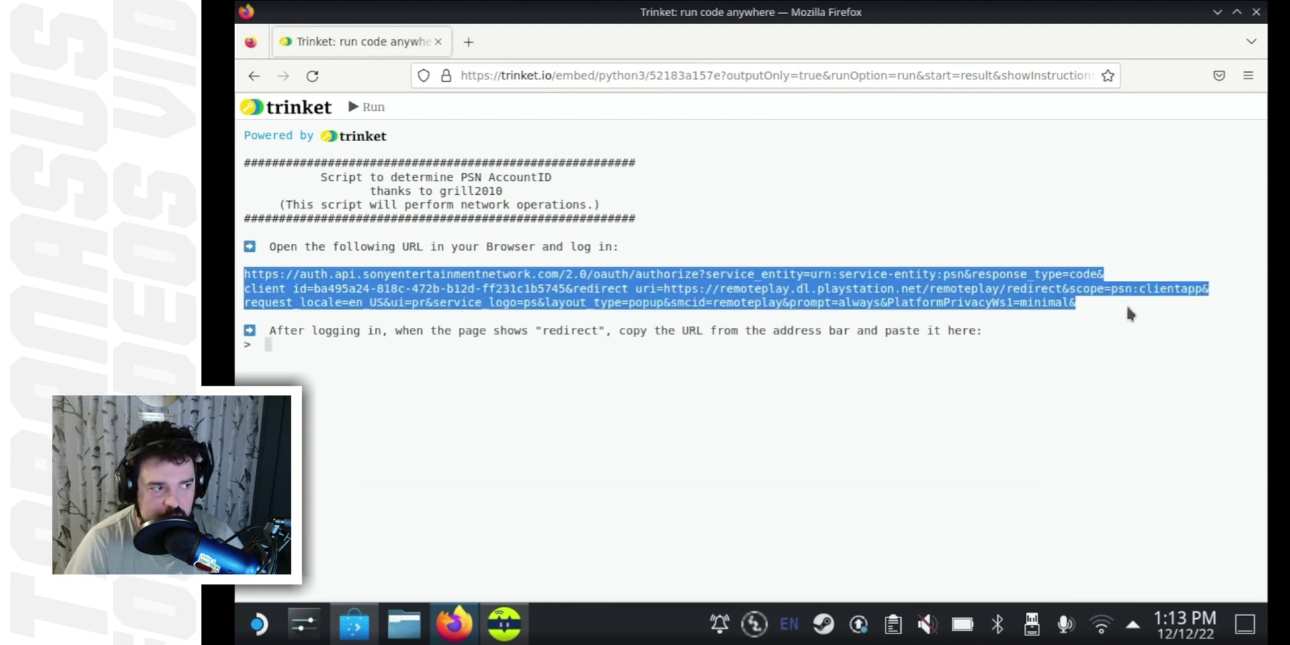
pyautogui.rightClick(1031, 295)
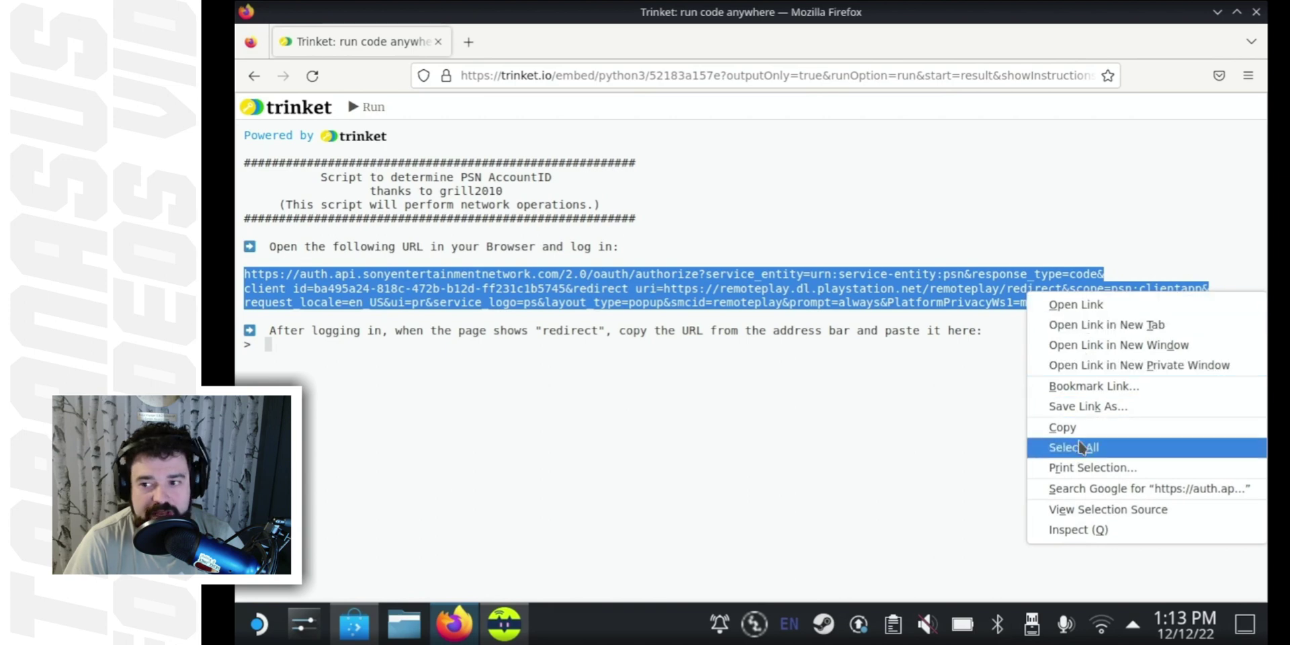
pyautogui.click(1076, 419)
# Step: Open the copied Sony sign-in URL in a new tab and verify sign-in, trusting this browser
pyautogui.click(468, 41)
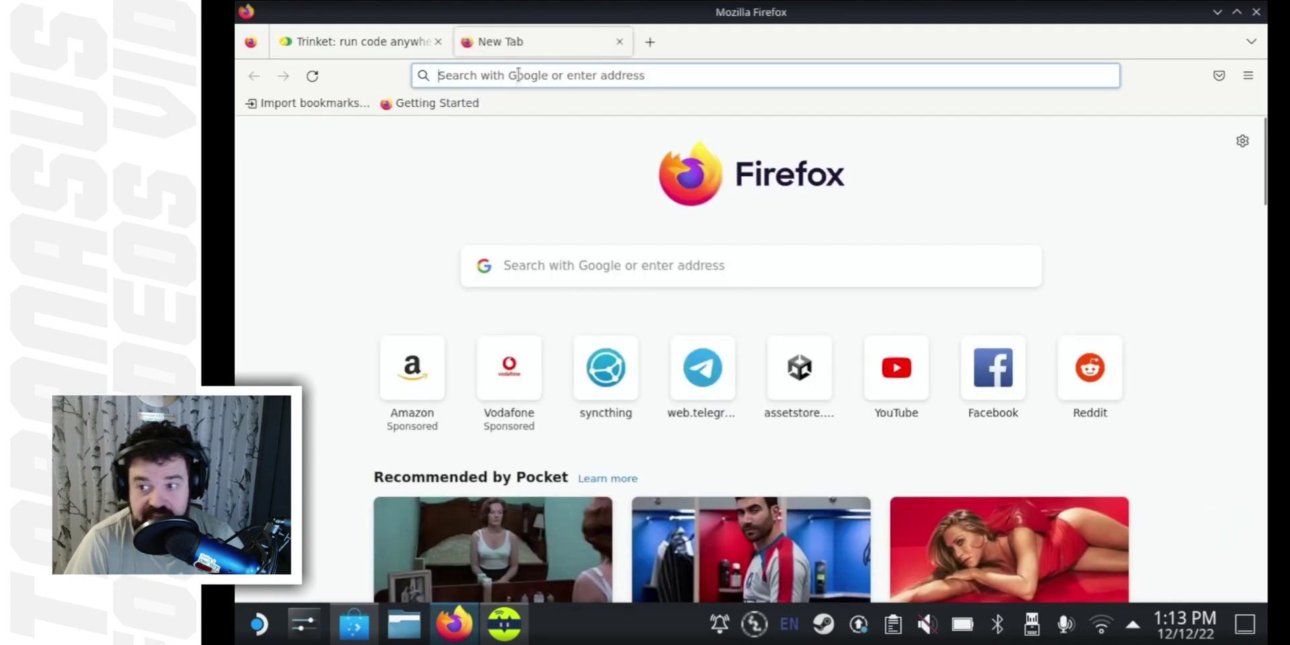
pyautogui.rightClick(521, 78)
pyautogui.click(576, 172)
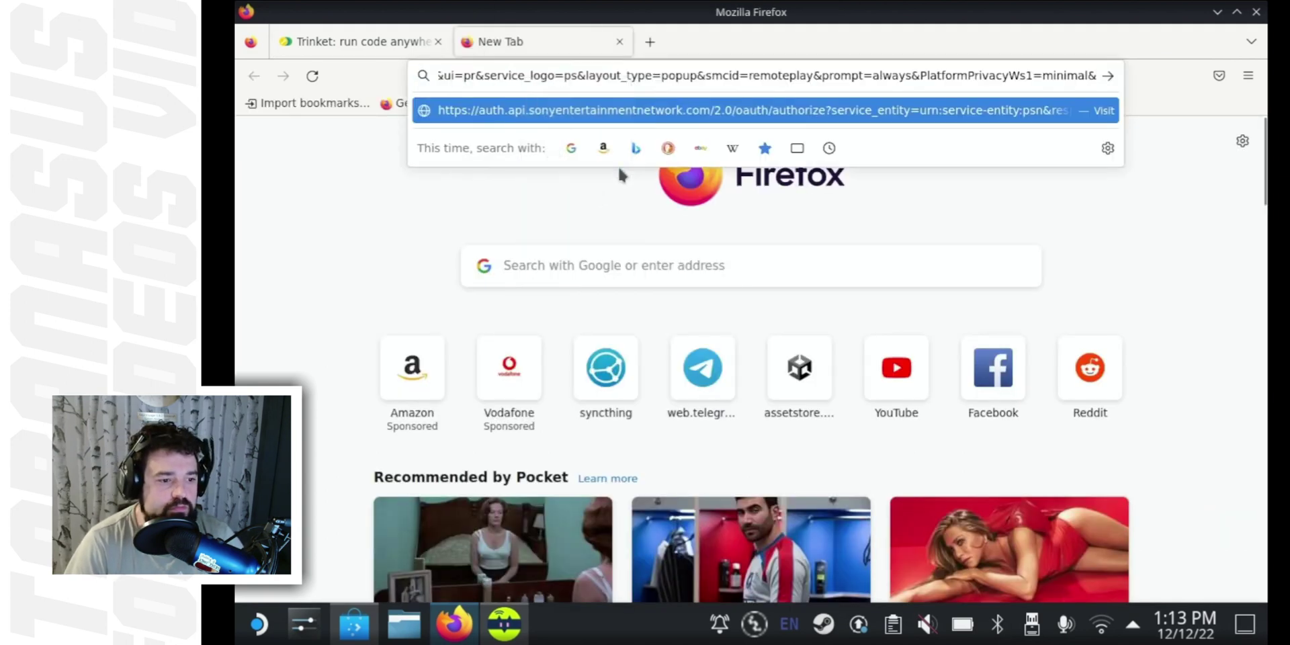
pyautogui.press('Return')
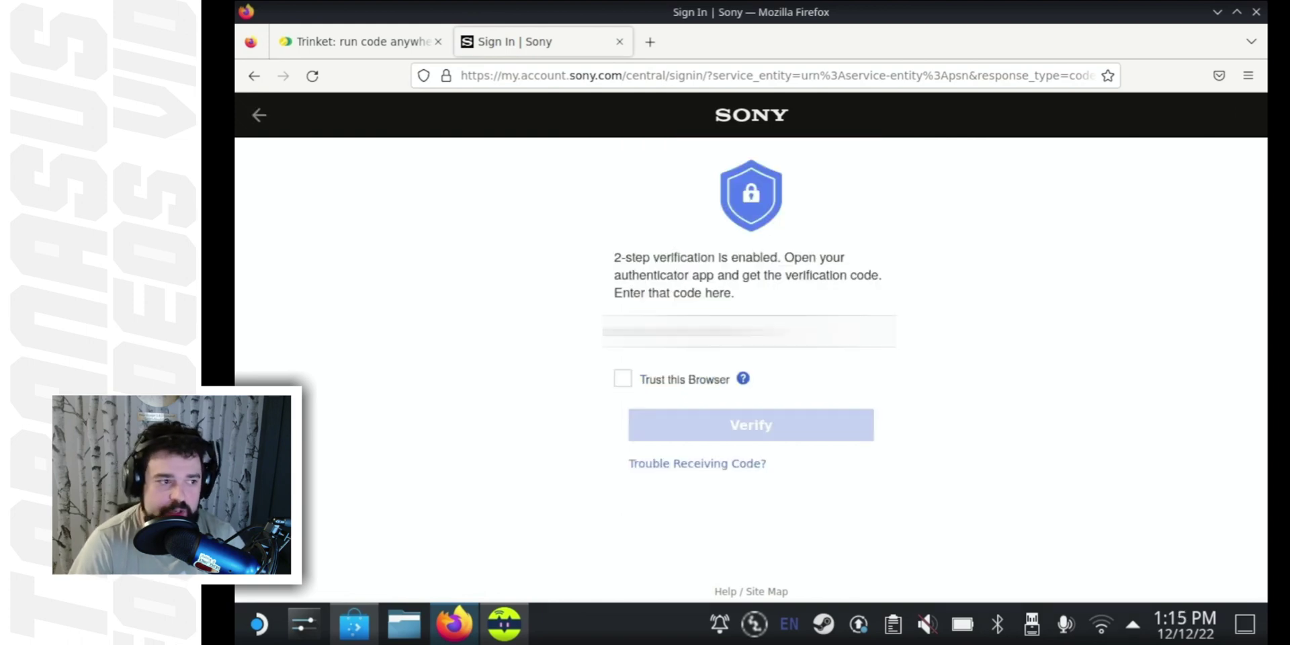
pyautogui.click(691, 380)
pyautogui.click(734, 428)
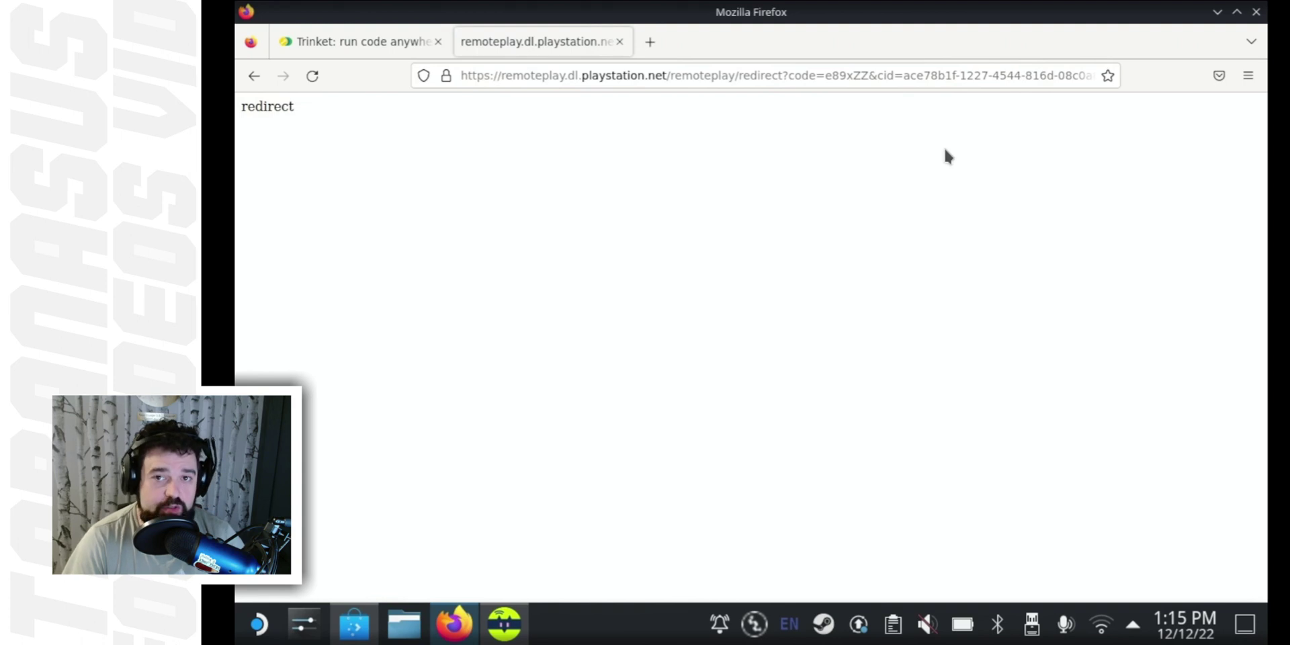
# Step: Paste the remoteplay redirect URL at the Trinket prompt, retrying after a reload, to get the AccountID
pyautogui.click(974, 76)
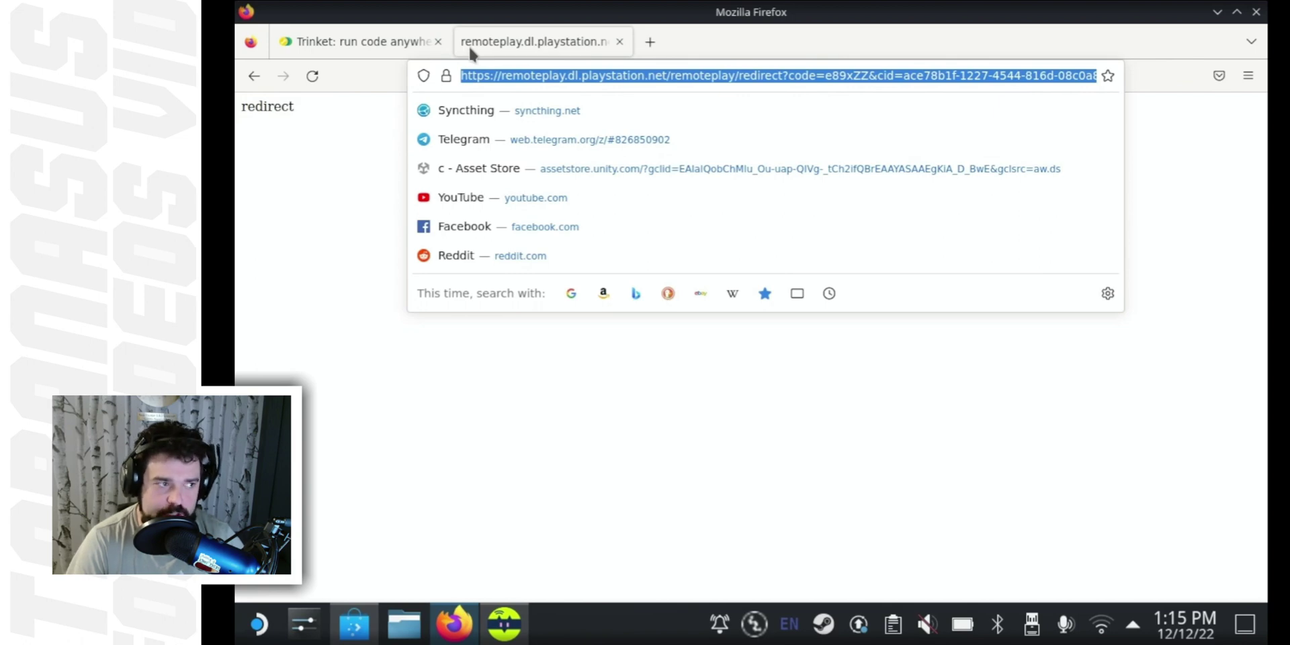
pyautogui.click(420, 47)
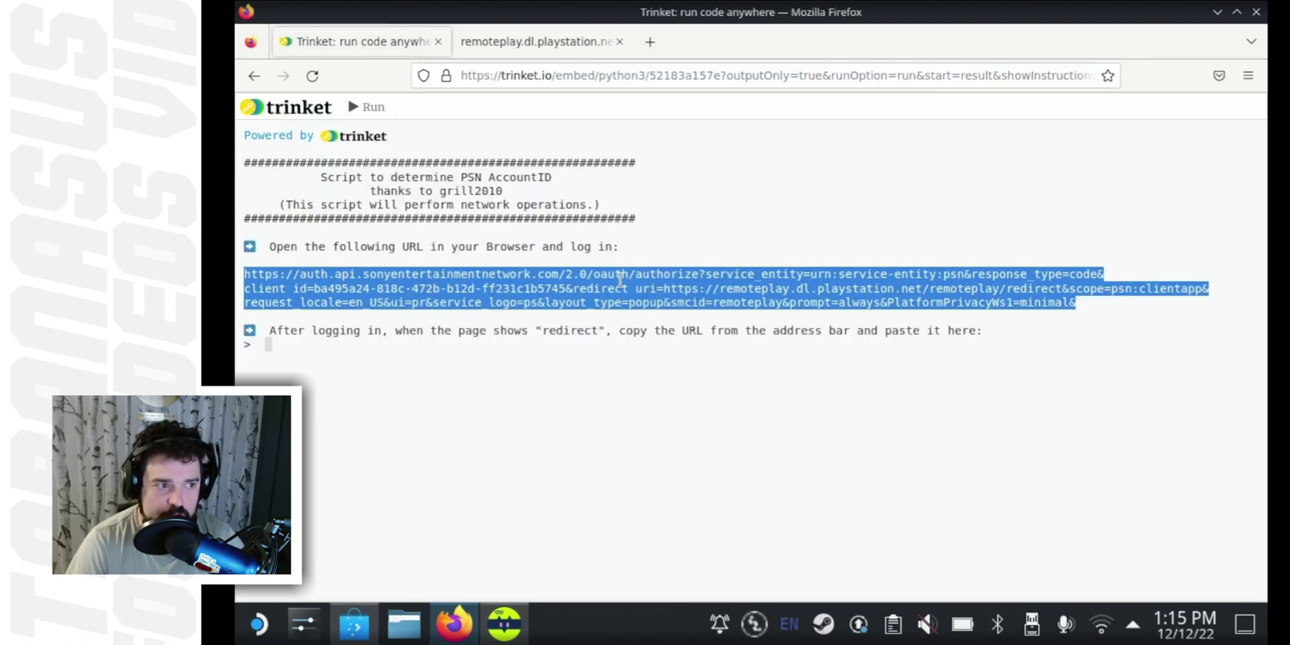
pyautogui.click(521, 366)
pyautogui.hotkey('ctrl', 'v')
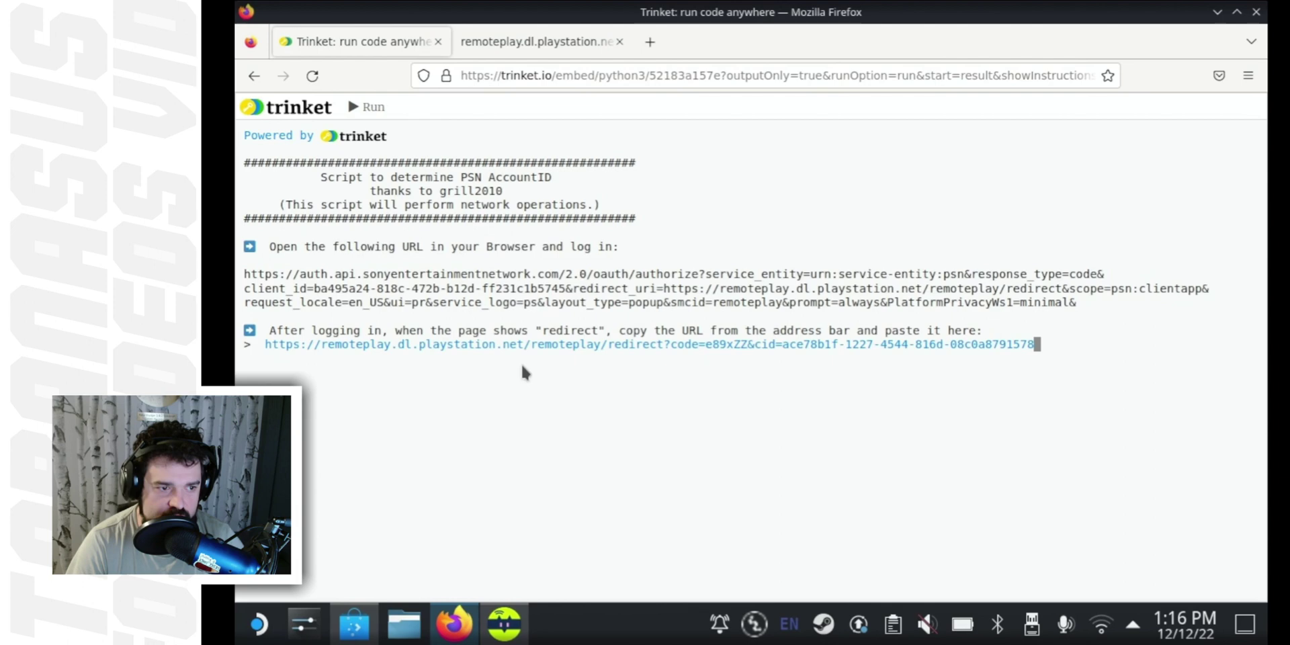
pyautogui.press('Return')
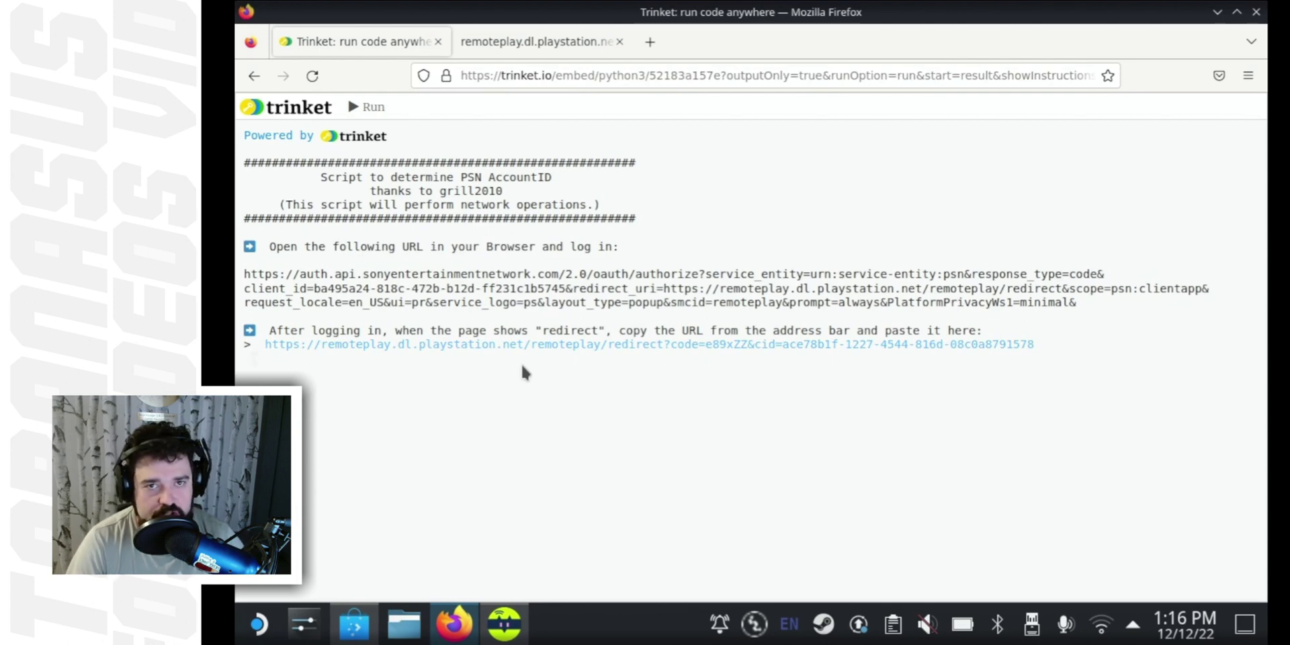
pyautogui.click(313, 80)
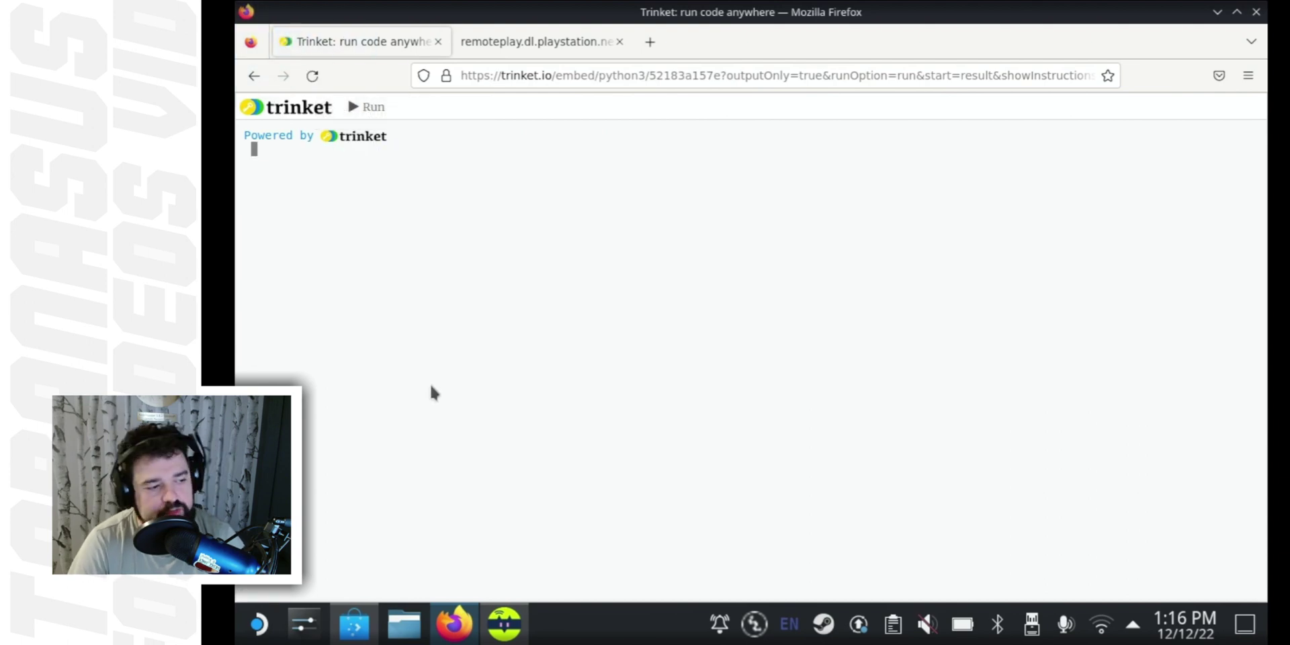
pyautogui.hotkey('ctrl', 'v')
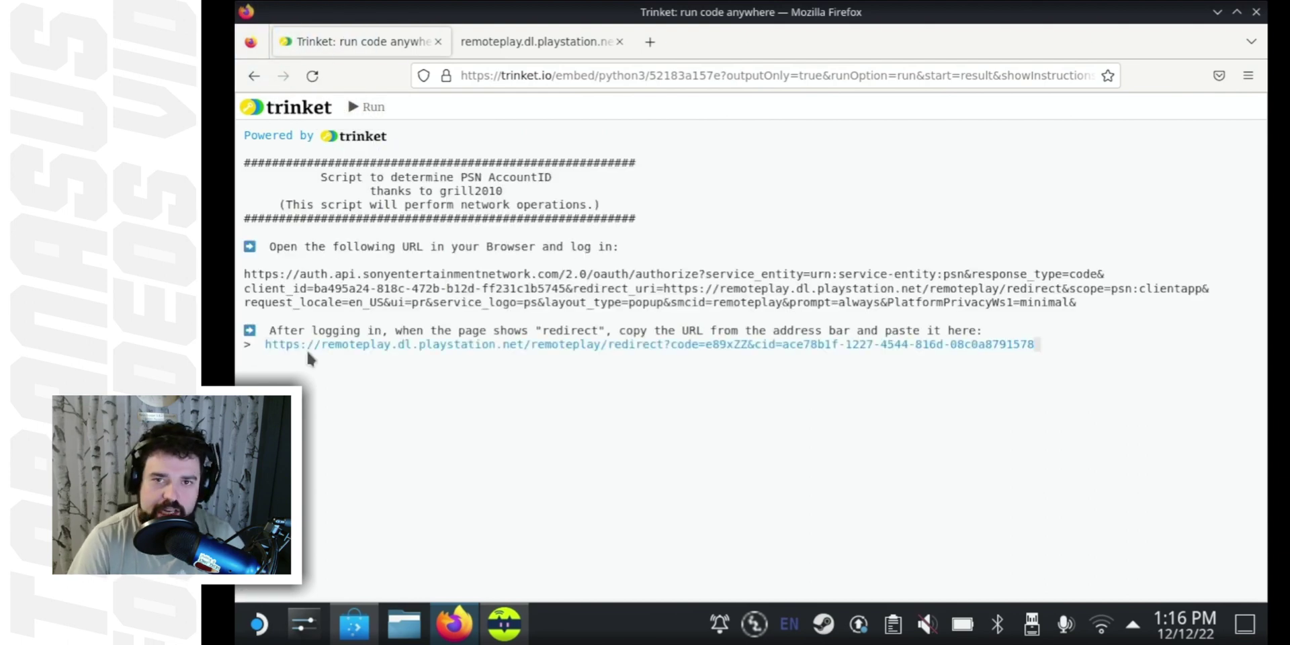
pyautogui.press('Return')
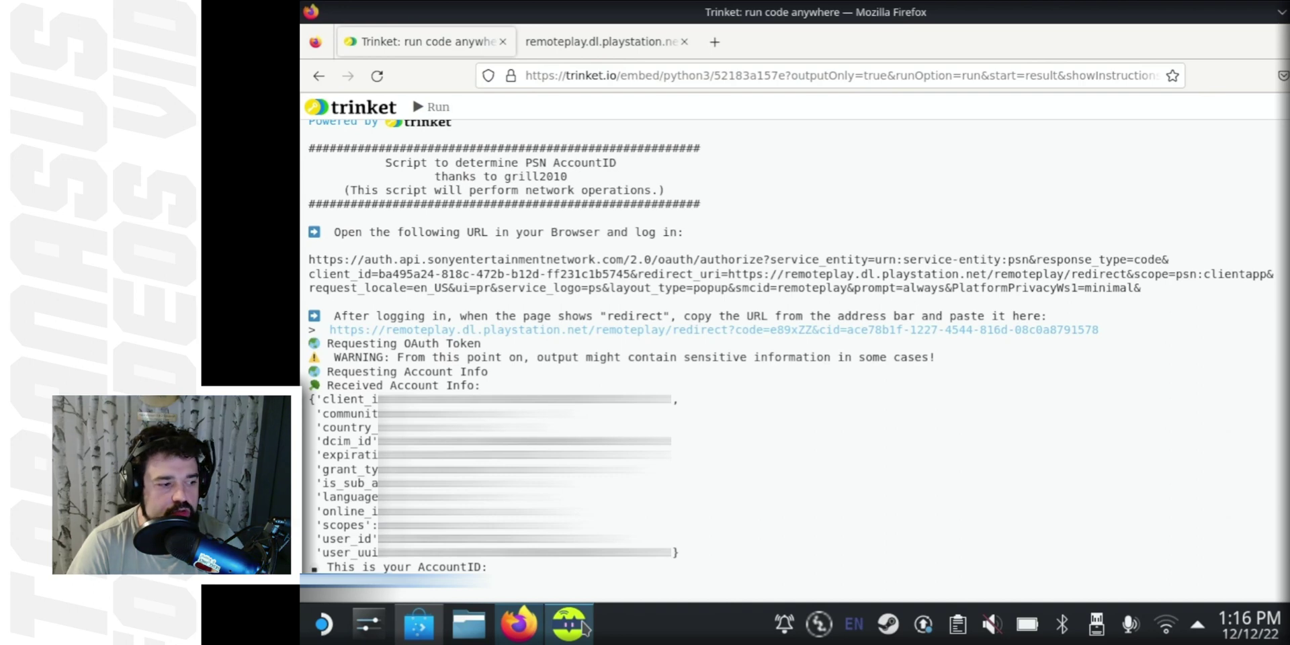
# Step: Paste the PSN AccountID into Chiaki's Register Console dialog
pyautogui.click(570, 624)
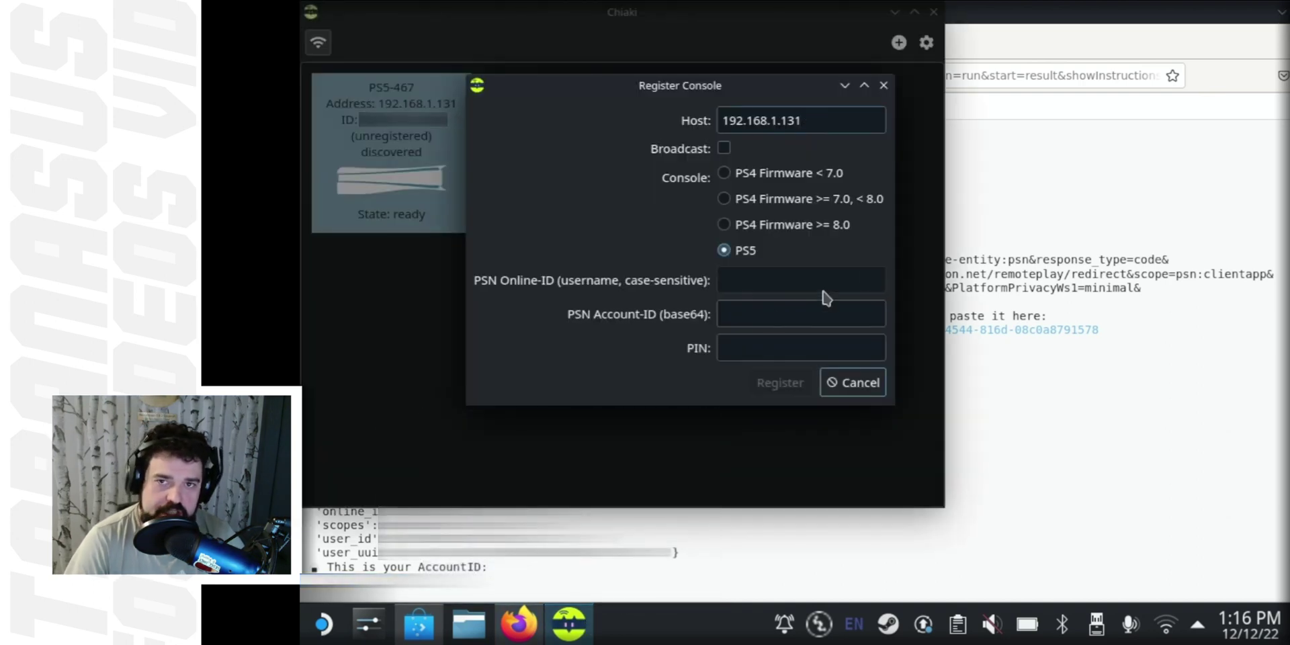
pyautogui.click(745, 327)
pyautogui.hotkey('ctrl', 'v')
pyautogui.click(770, 344)
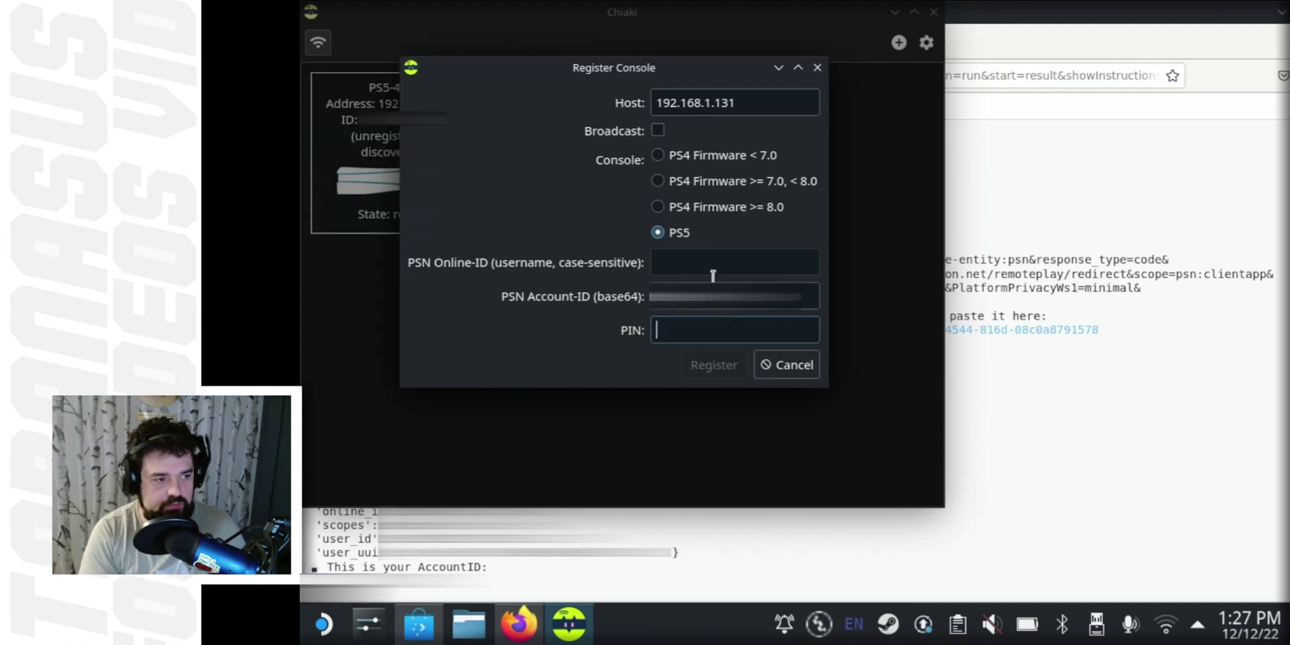
# Step: Enter the console's registration PIN, register the PS5 and dismiss the success message
pyautogui.click(728, 331)
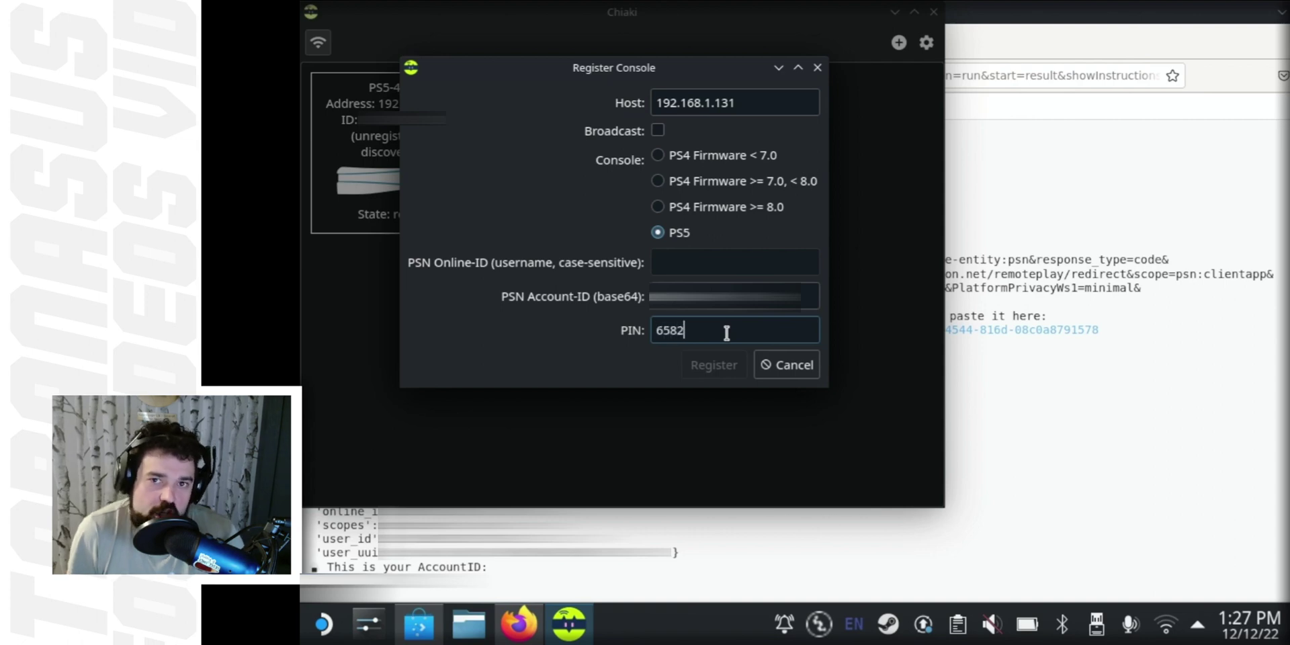
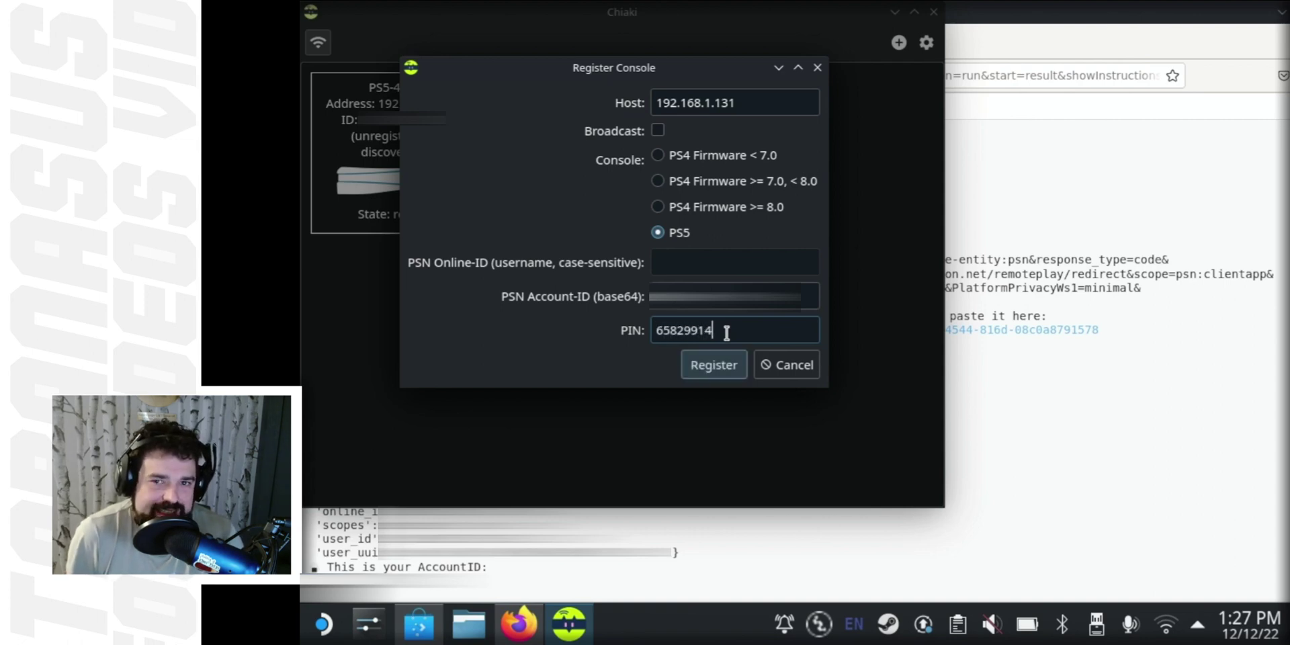
pyautogui.click(716, 365)
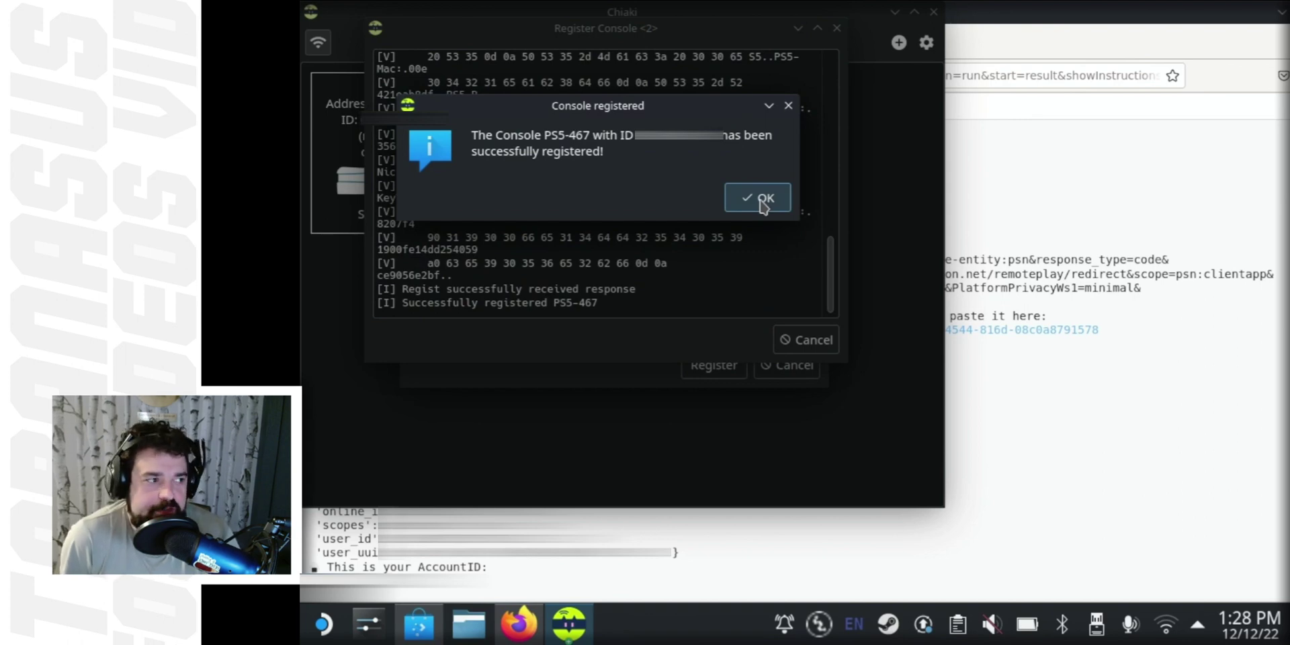
pyautogui.click(763, 204)
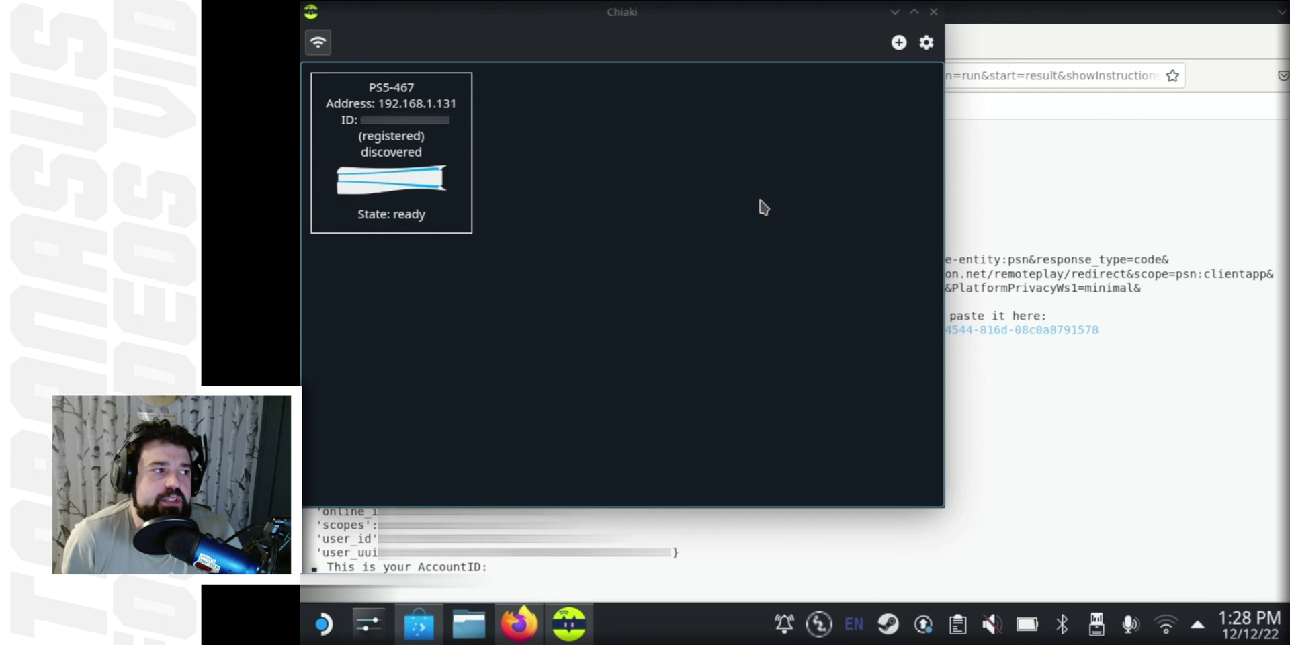
# Step: Start streaming PS5-467 and navigate its settings menu with the arrow keys
pyautogui.doubleClick(423, 172)
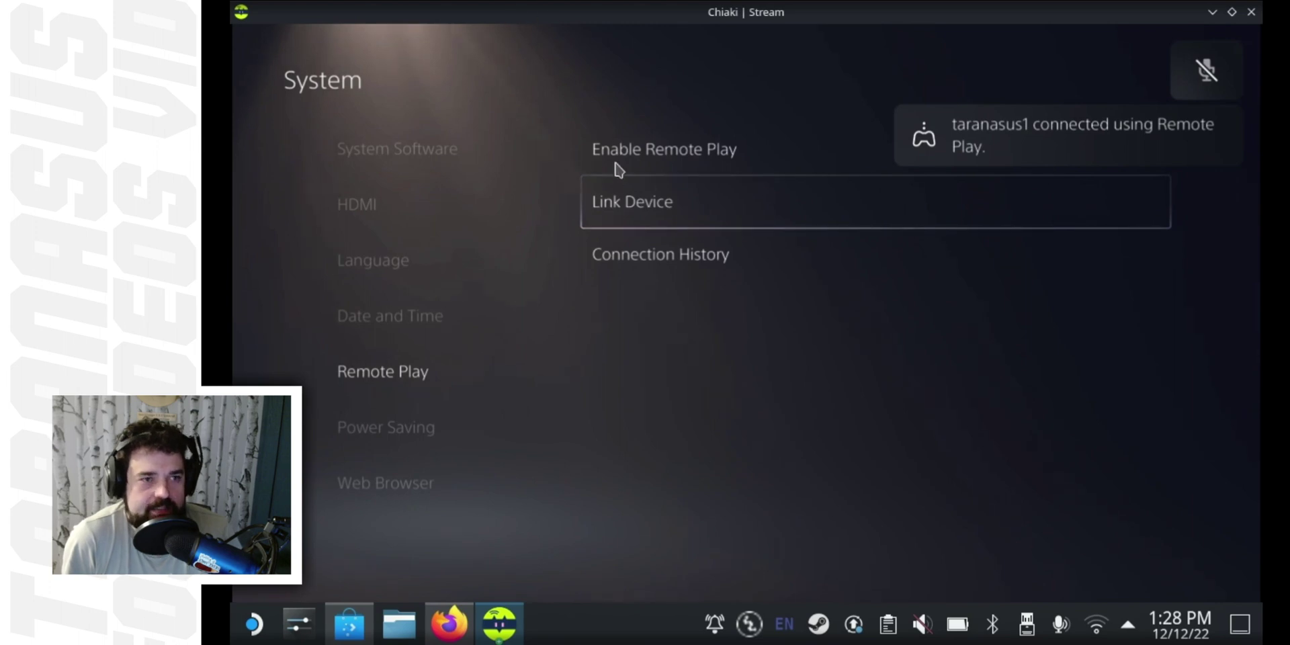
pyautogui.press('Up')
pyautogui.press('Left')
pyautogui.press('Down')
pyautogui.press('Down')
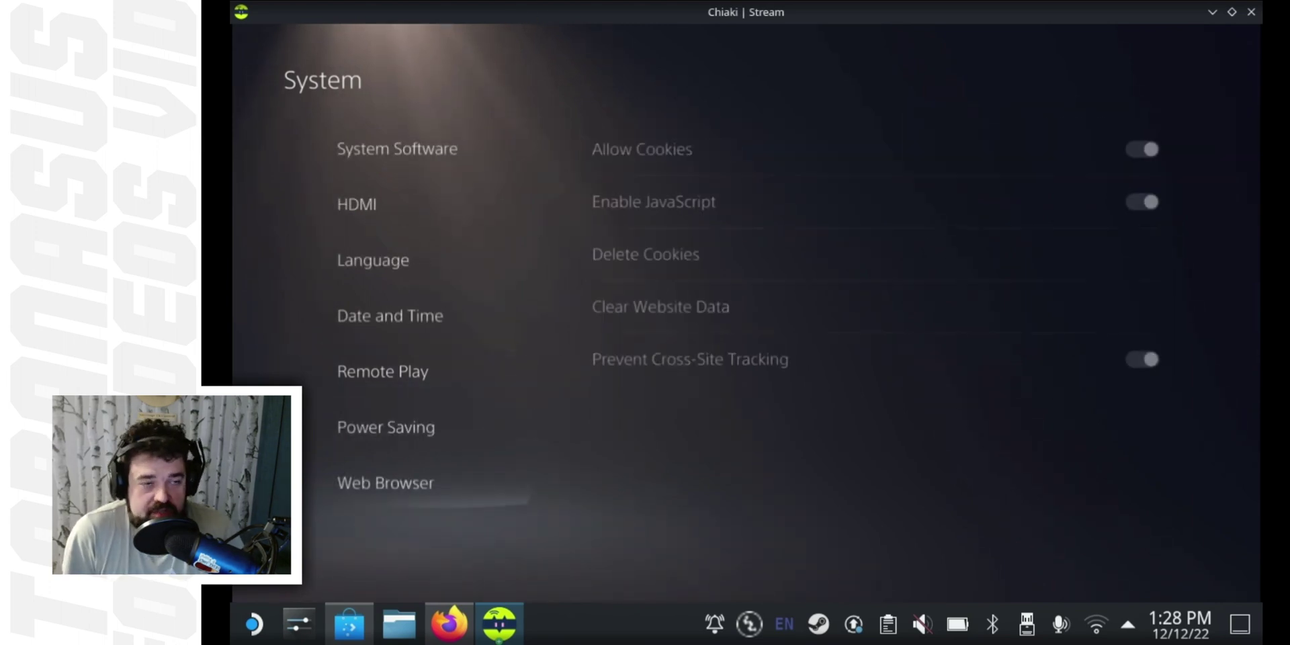
# Step: End the stream, put the PS5 to sleep and minimize Firefox
pyautogui.click(1251, 12)
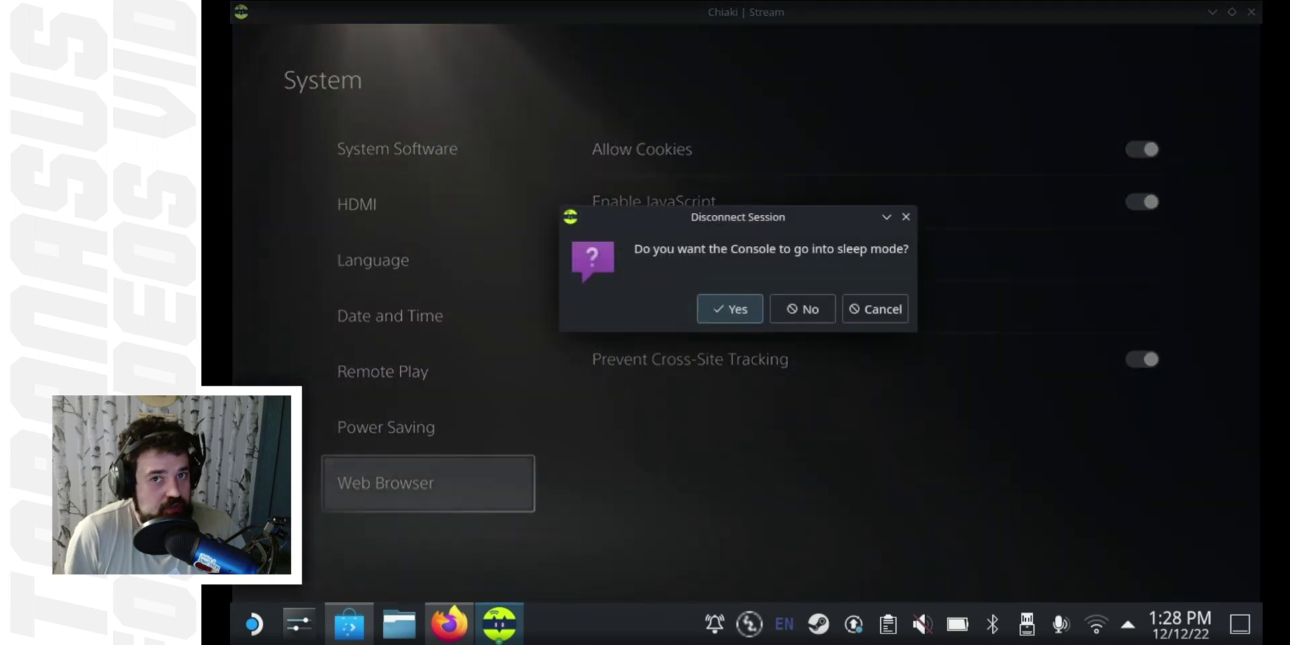
pyautogui.click(734, 310)
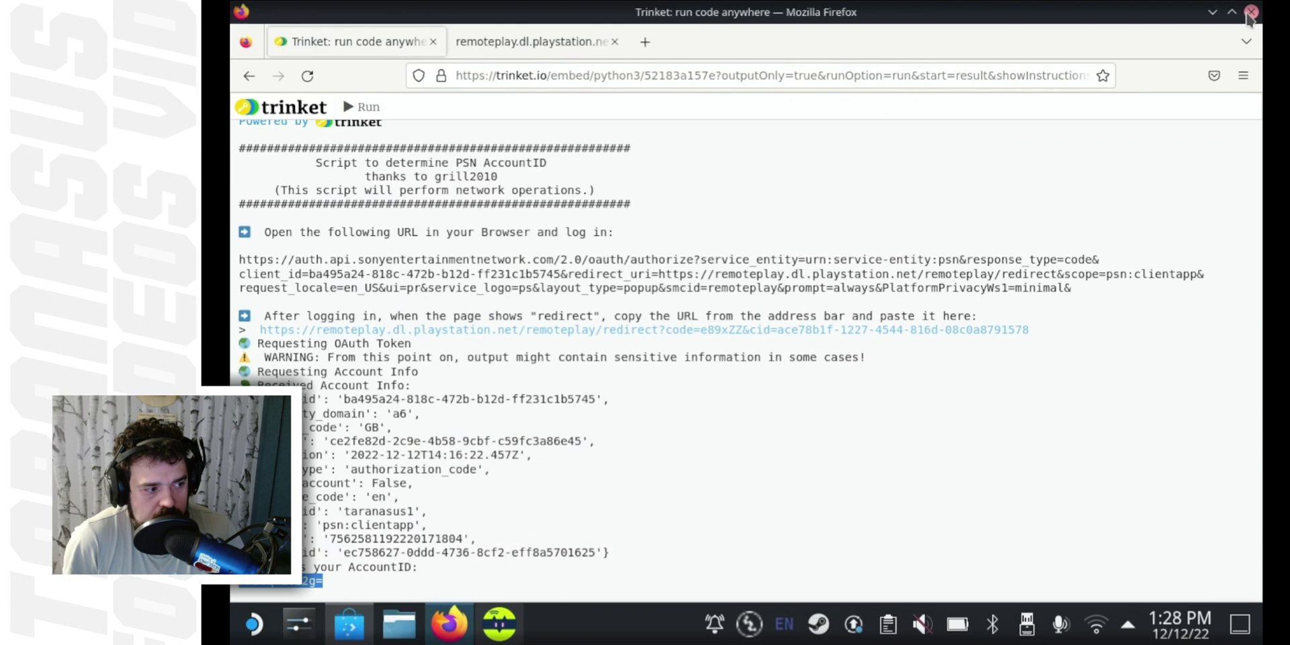
pyautogui.click(1210, 14)
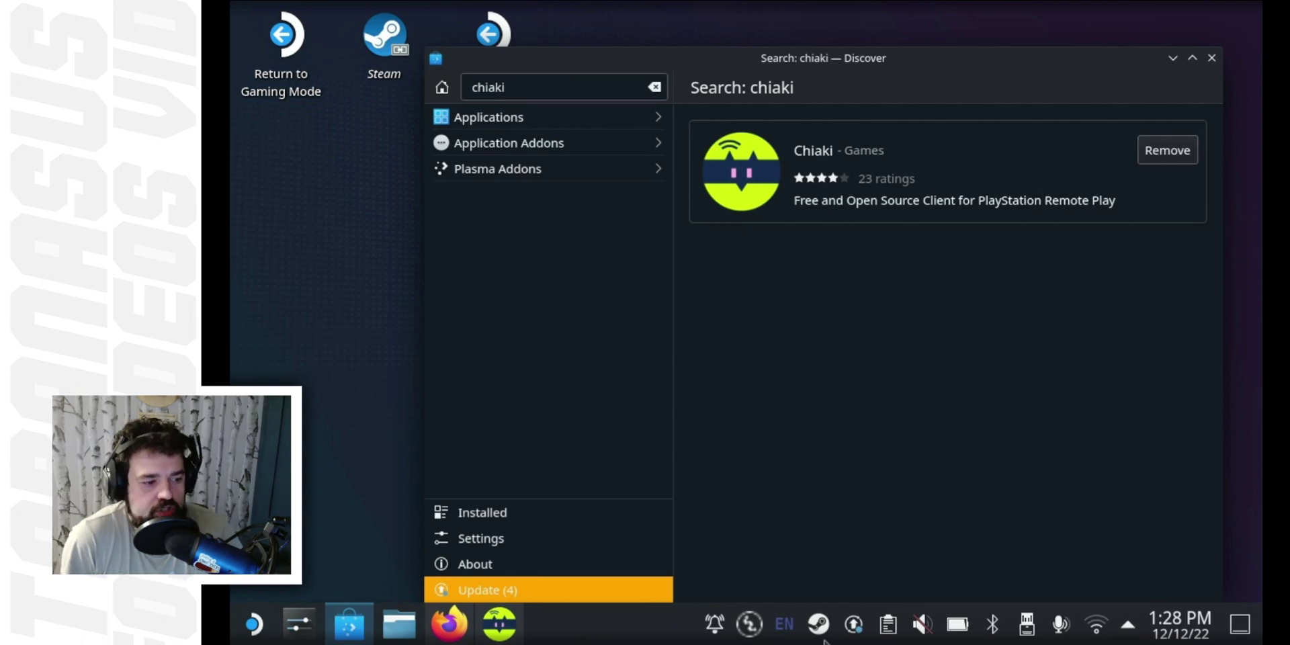
# Step: Add Chiaki to the Steam library as a non-Steam game and search the library for 'chi'
pyautogui.rightClick(827, 629)
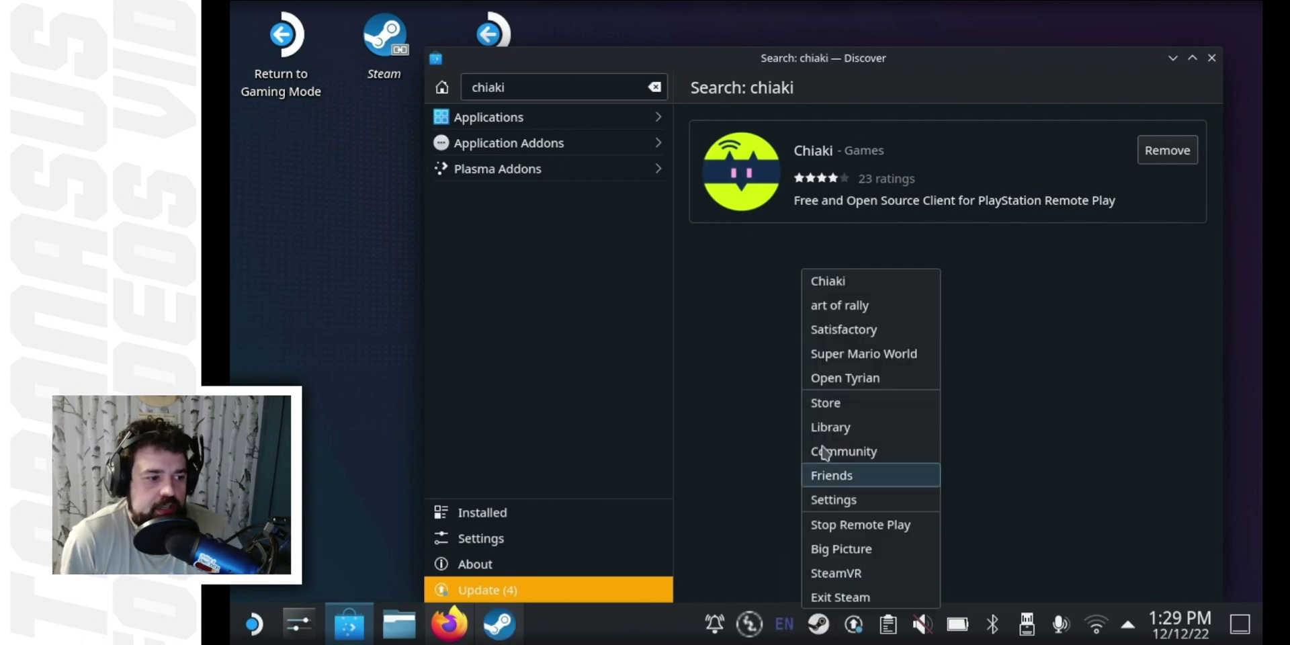
pyautogui.click(875, 433)
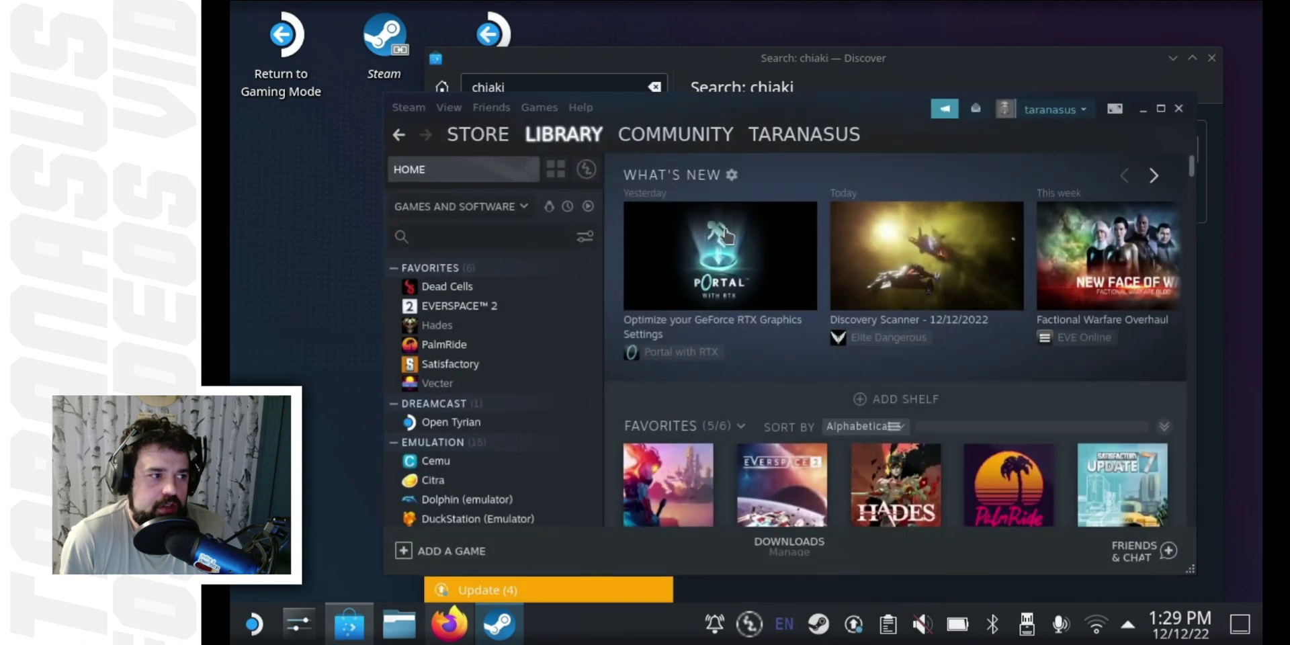
pyautogui.click(541, 108)
pyautogui.click(584, 201)
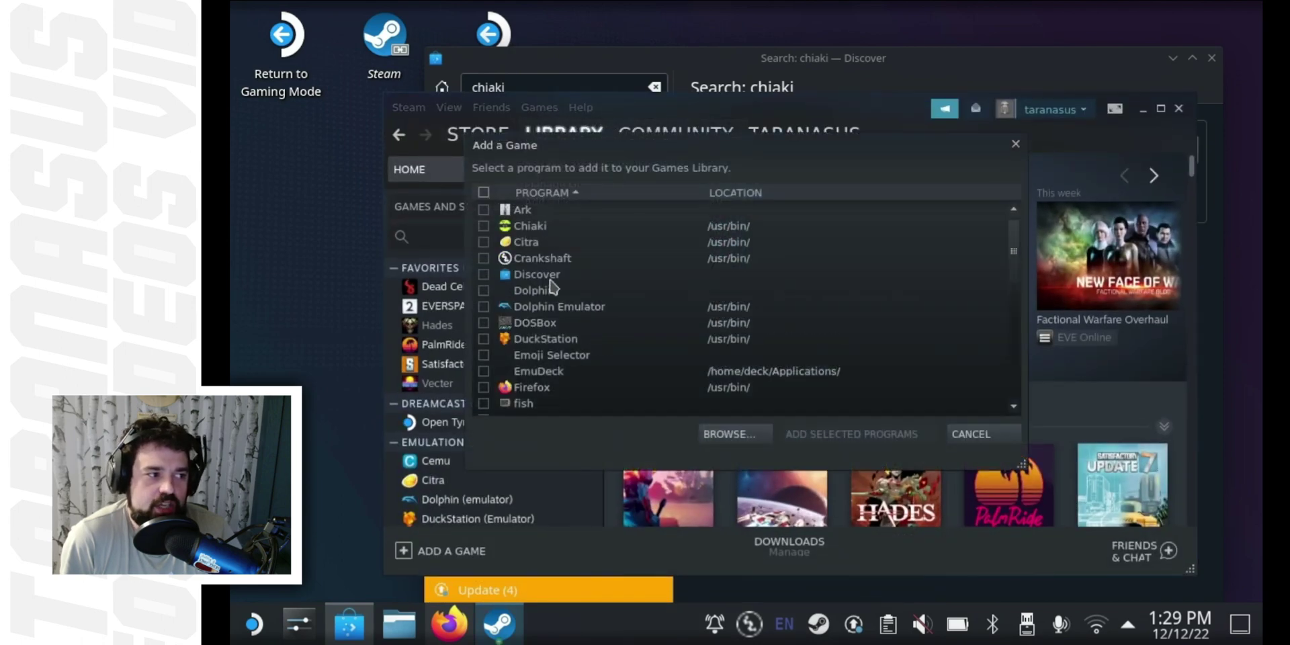
pyautogui.click(497, 242)
pyautogui.click(483, 225)
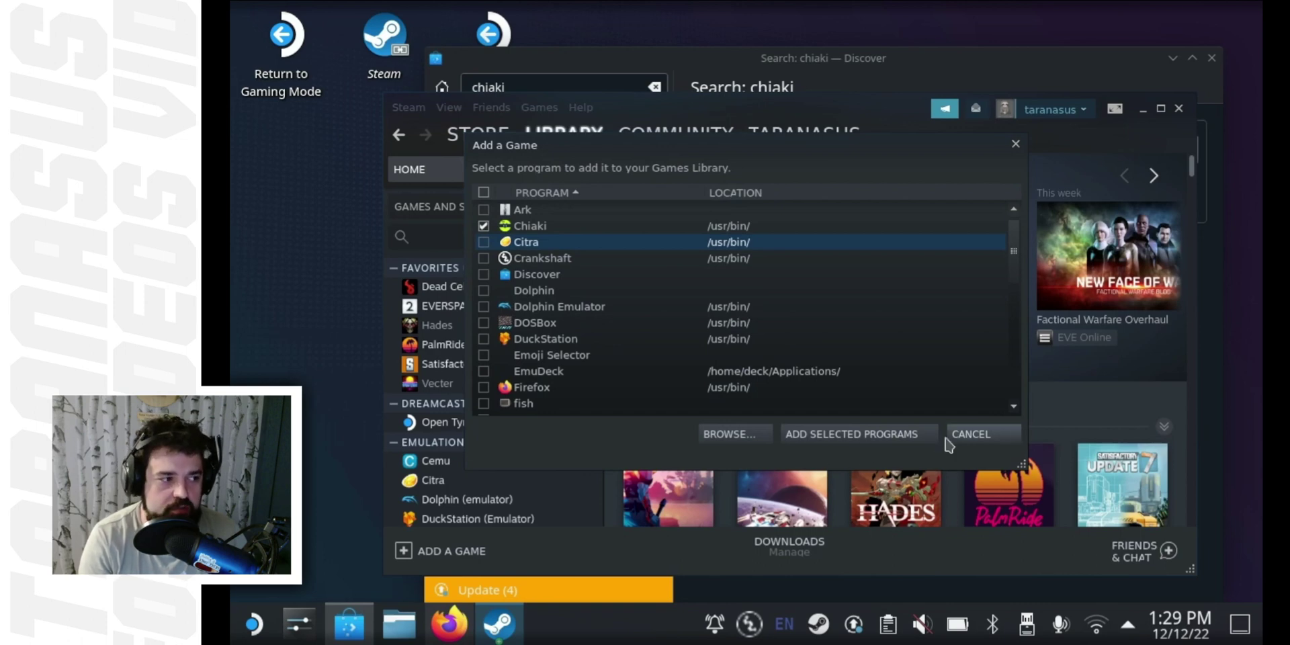
pyautogui.click(648, 227)
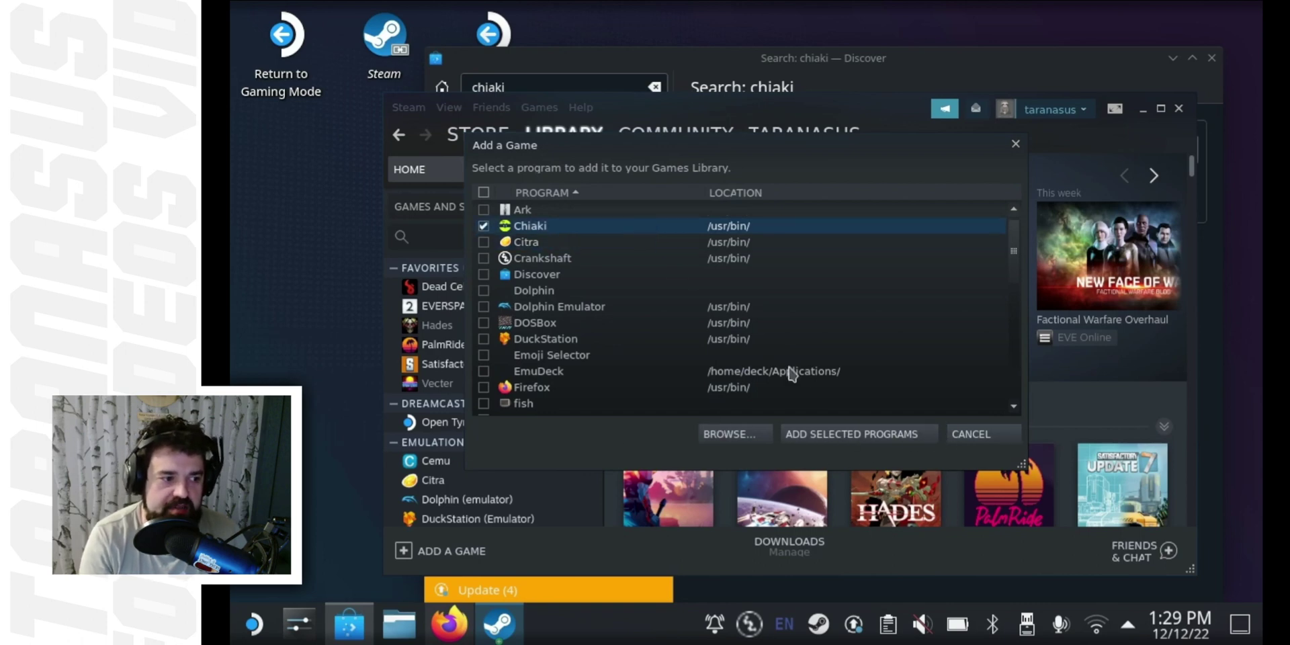
pyautogui.click(841, 435)
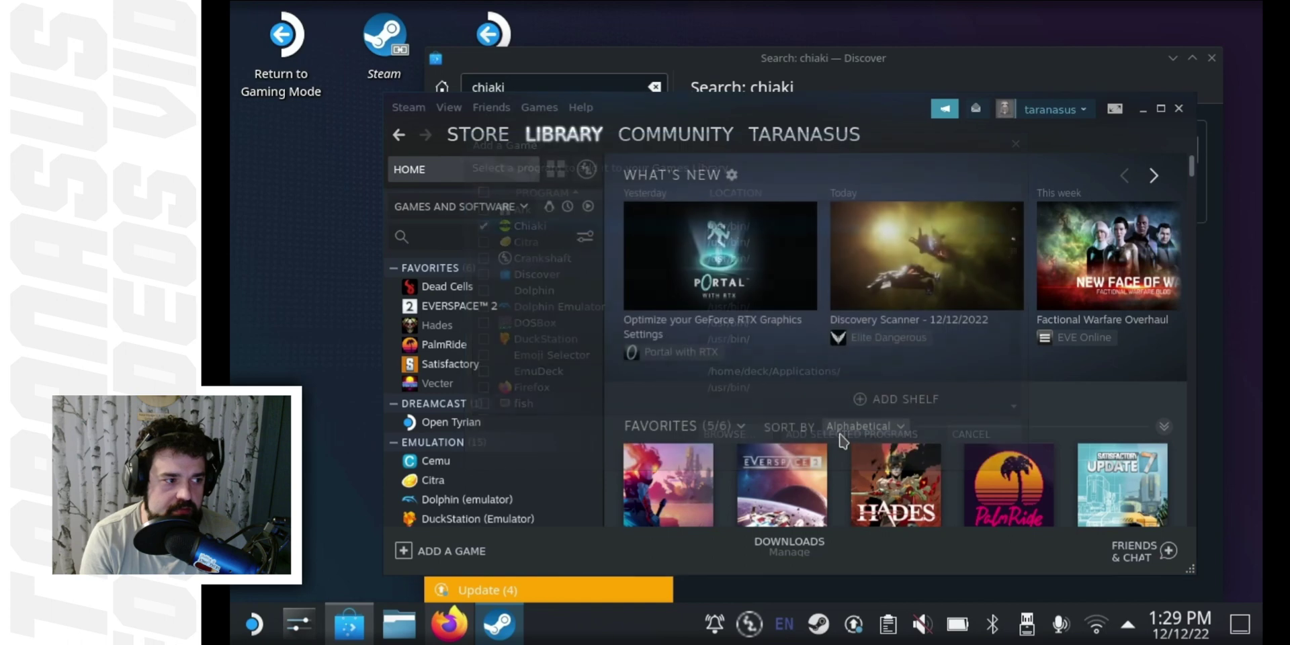
pyautogui.click(469, 238)
pyautogui.write('chi')
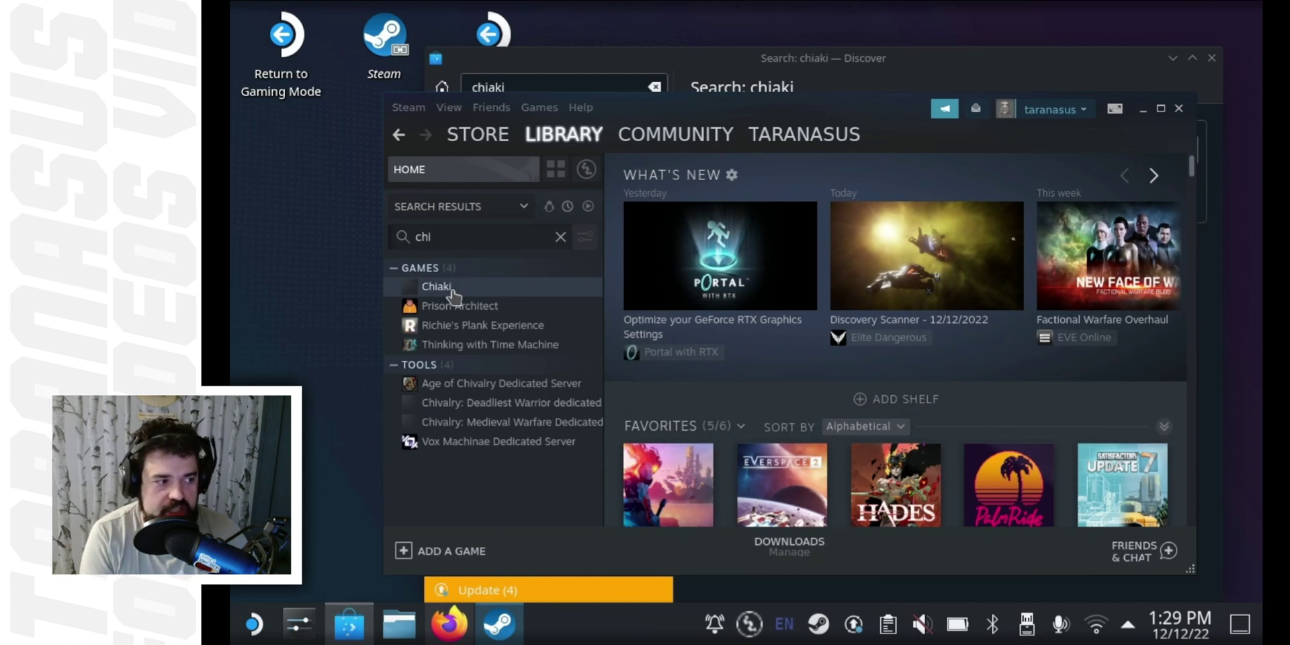
# Step: Rename the Chiaki shortcut to 'PS5 Remote Play' in its properties, then search the library for 'Ps5'
pyautogui.rightClick(456, 288)
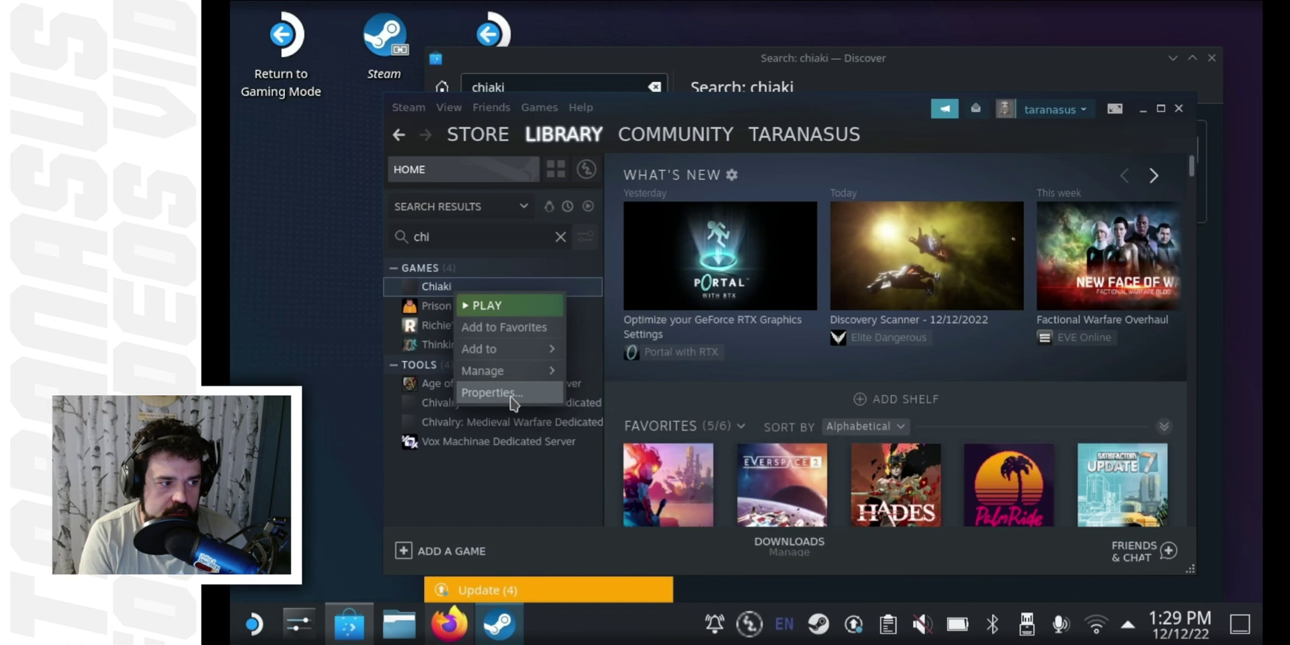
pyautogui.click(510, 395)
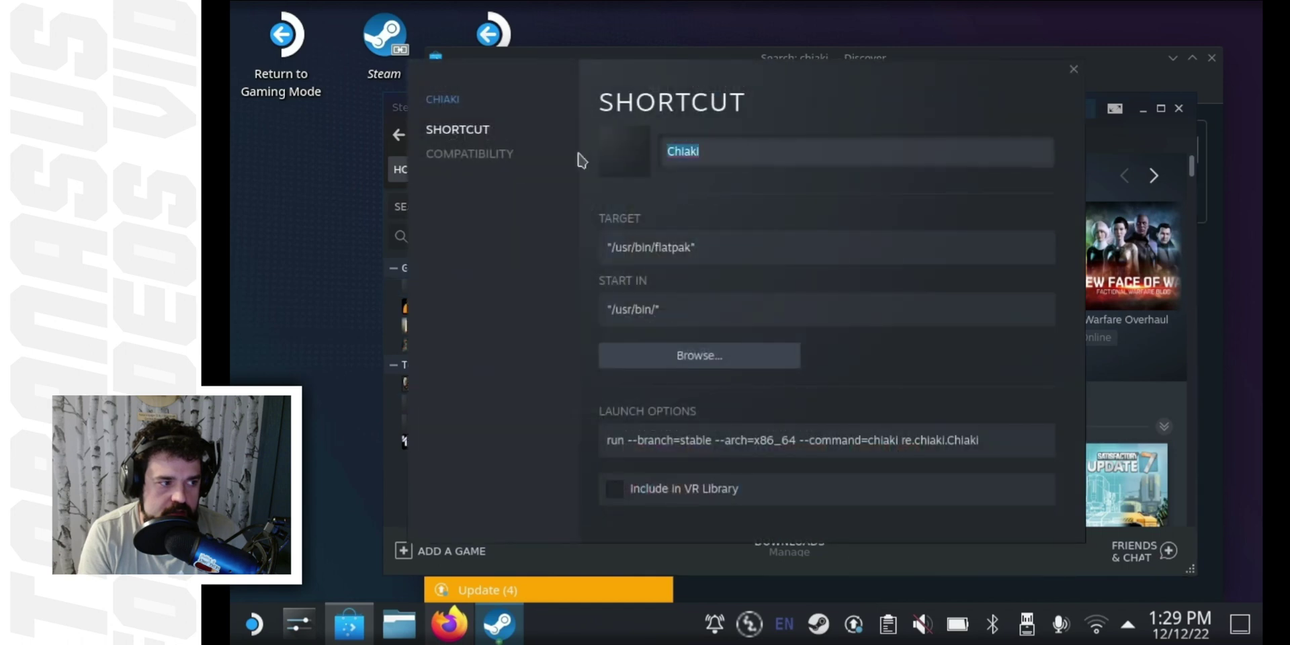
pyautogui.write('PS')
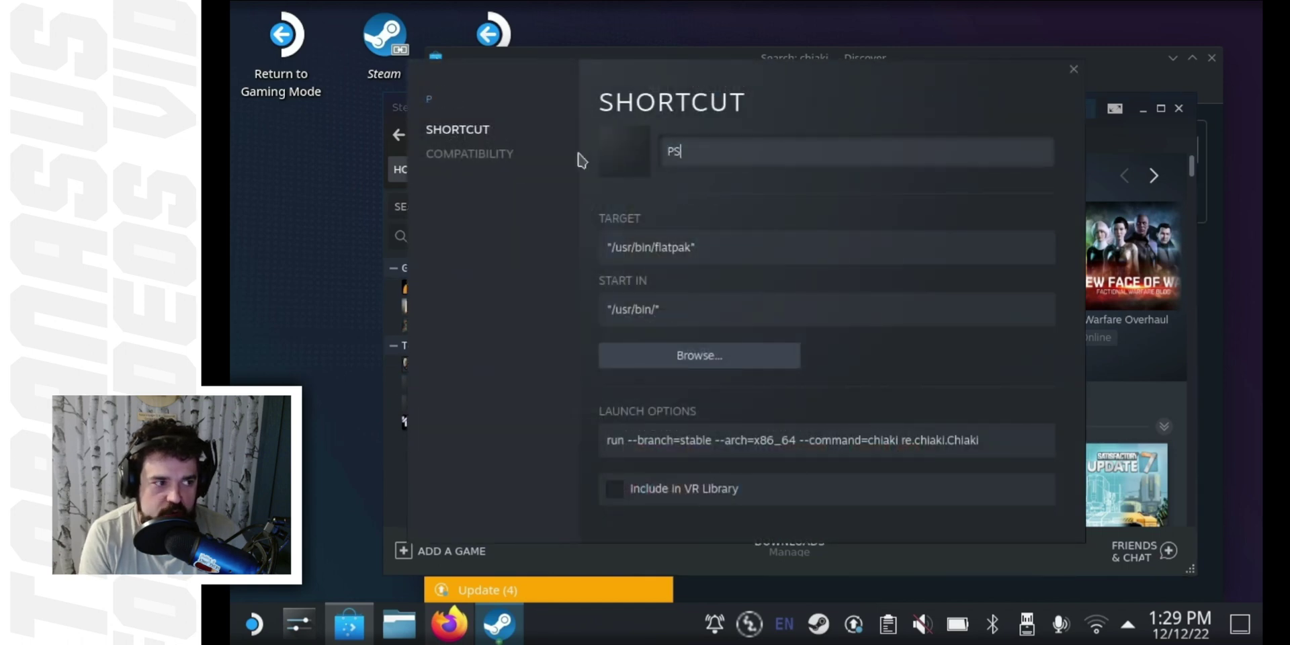
pyautogui.write('5 Remote Play')
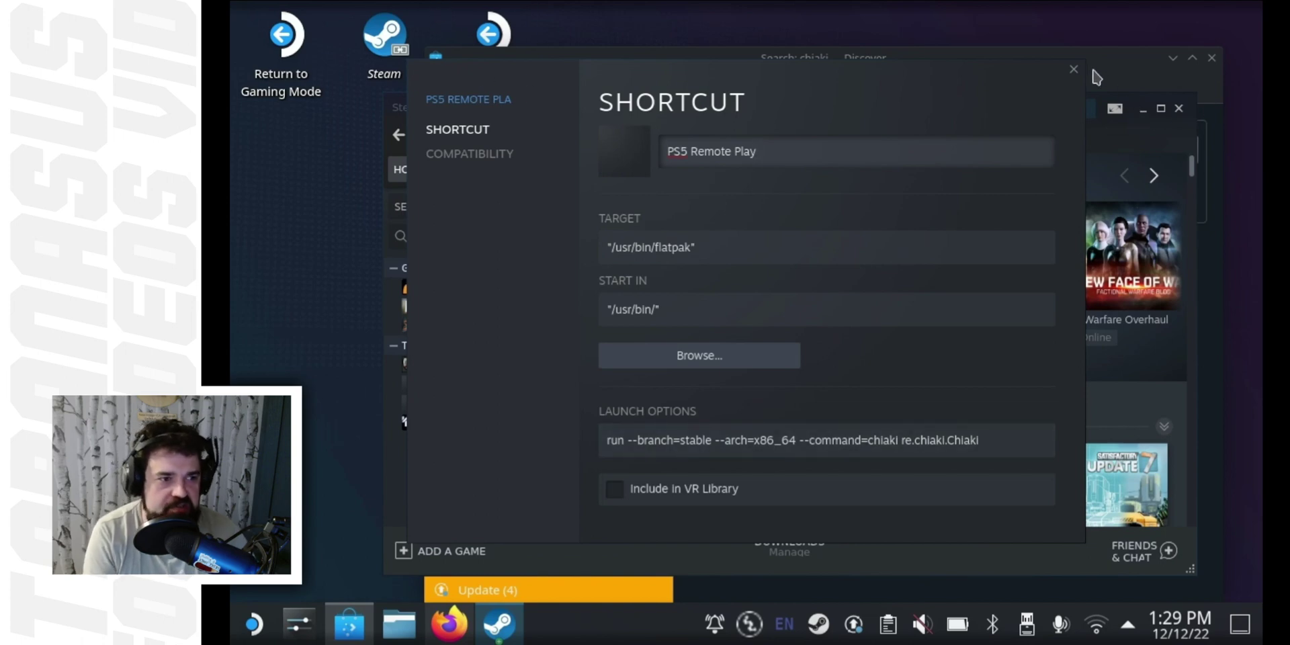
pyautogui.click(1073, 71)
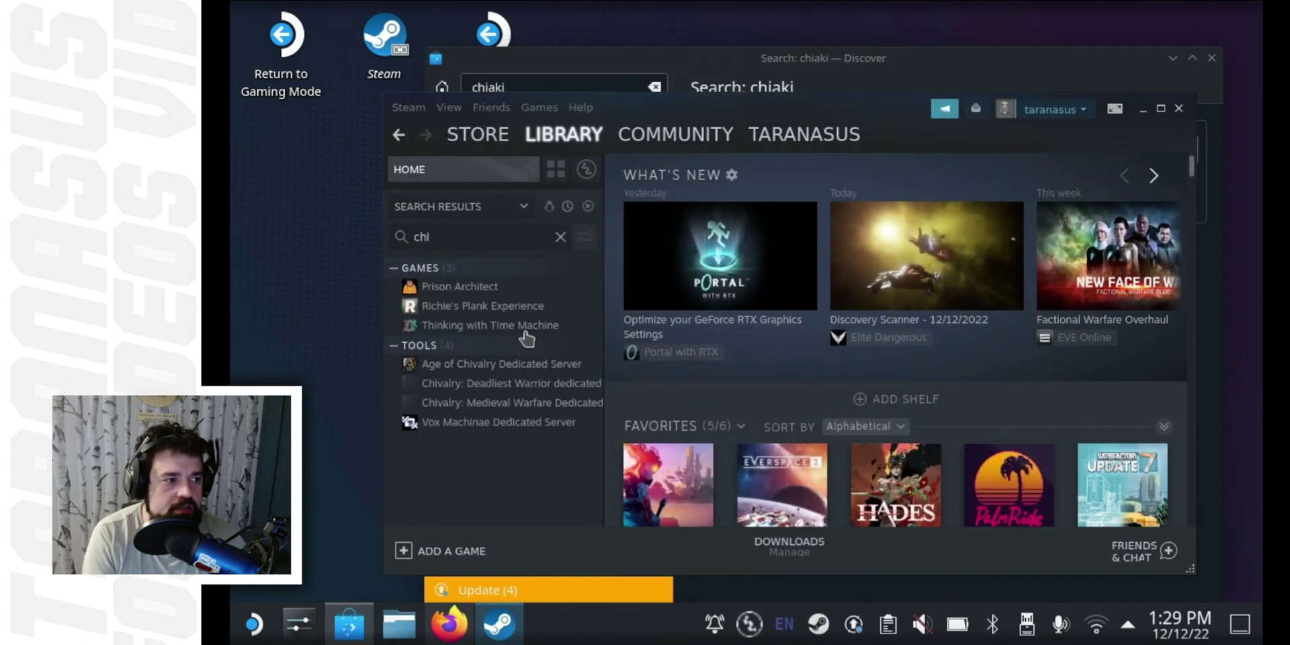
pyautogui.doubleClick(463, 240)
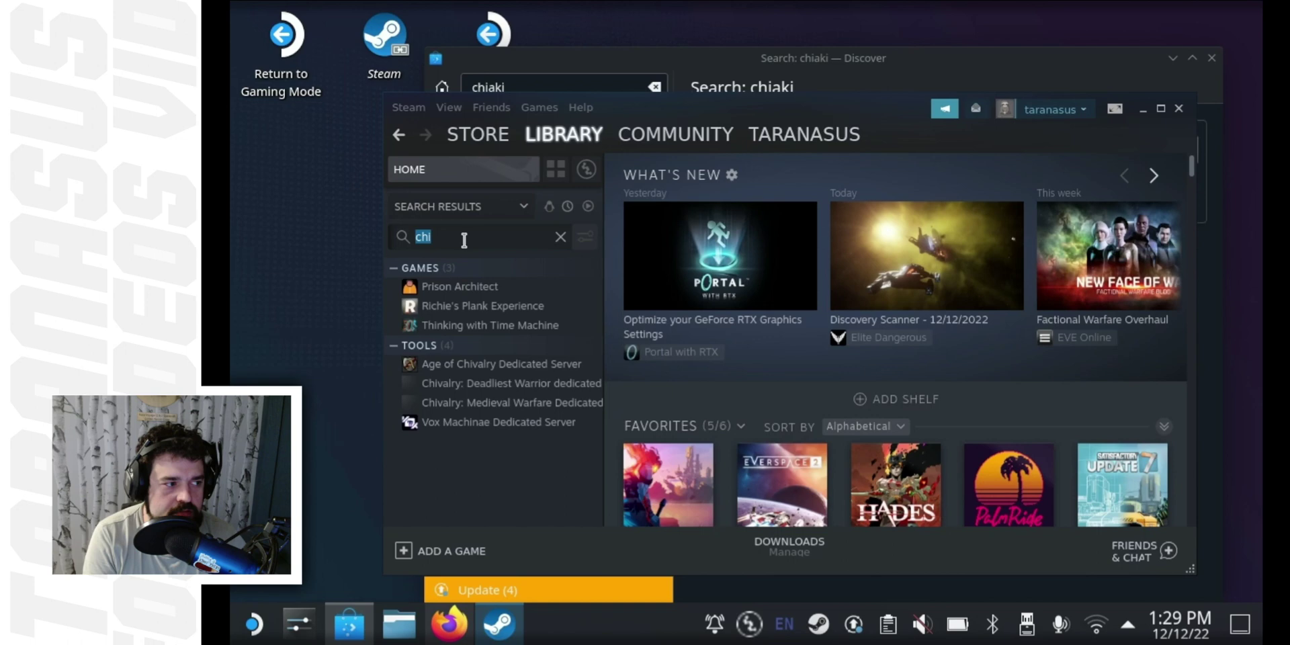
pyautogui.write('Ps5')
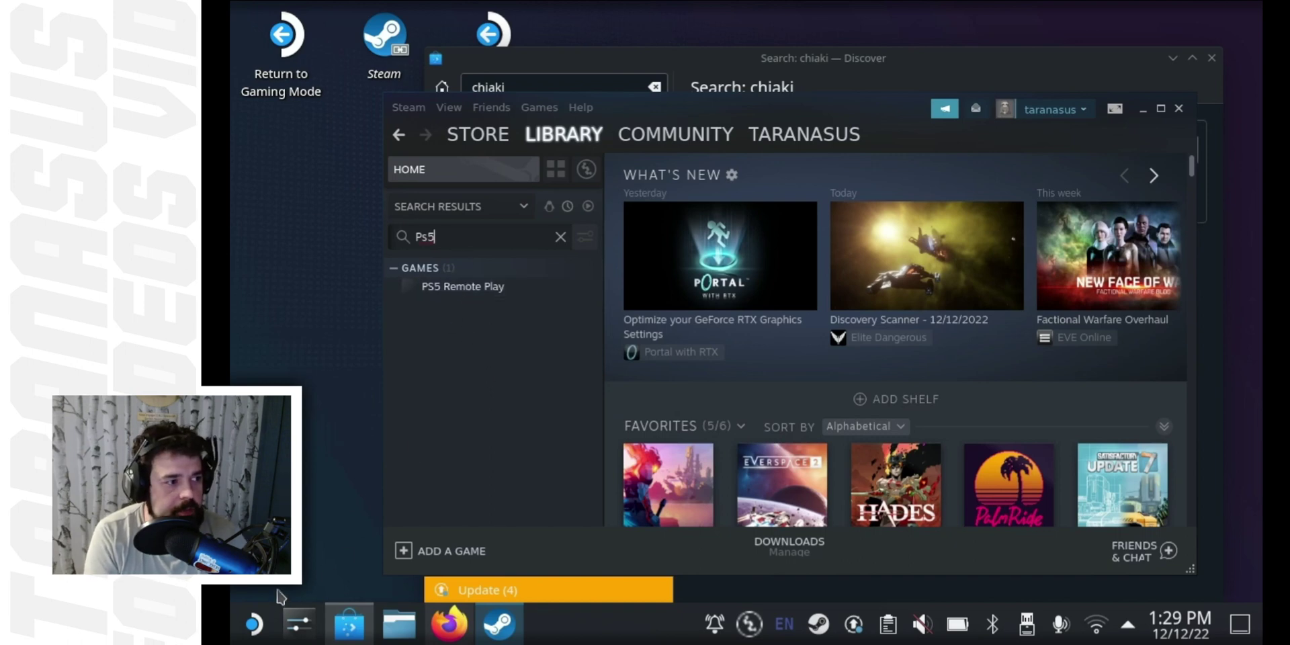
# Step: Switch back to Gaming Mode and play PS5 Remote Play from the Non-Steam library
pyautogui.doubleClick(303, 67)
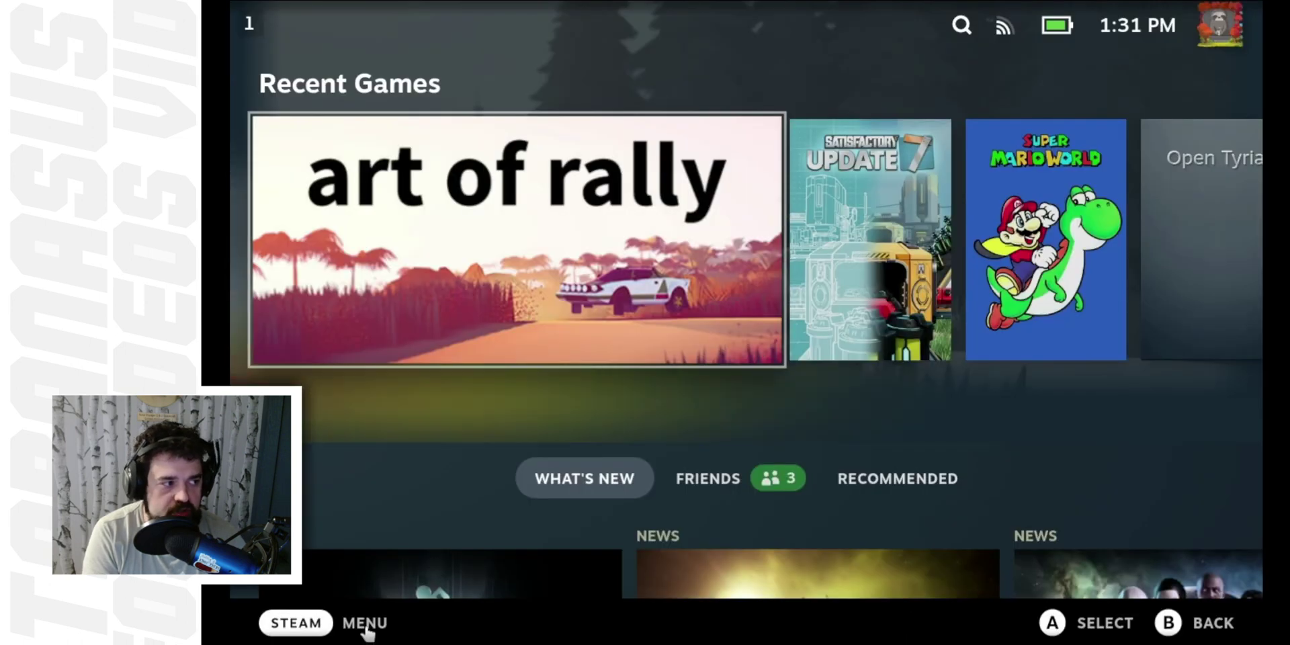
pyautogui.click(365, 624)
pyautogui.click(374, 178)
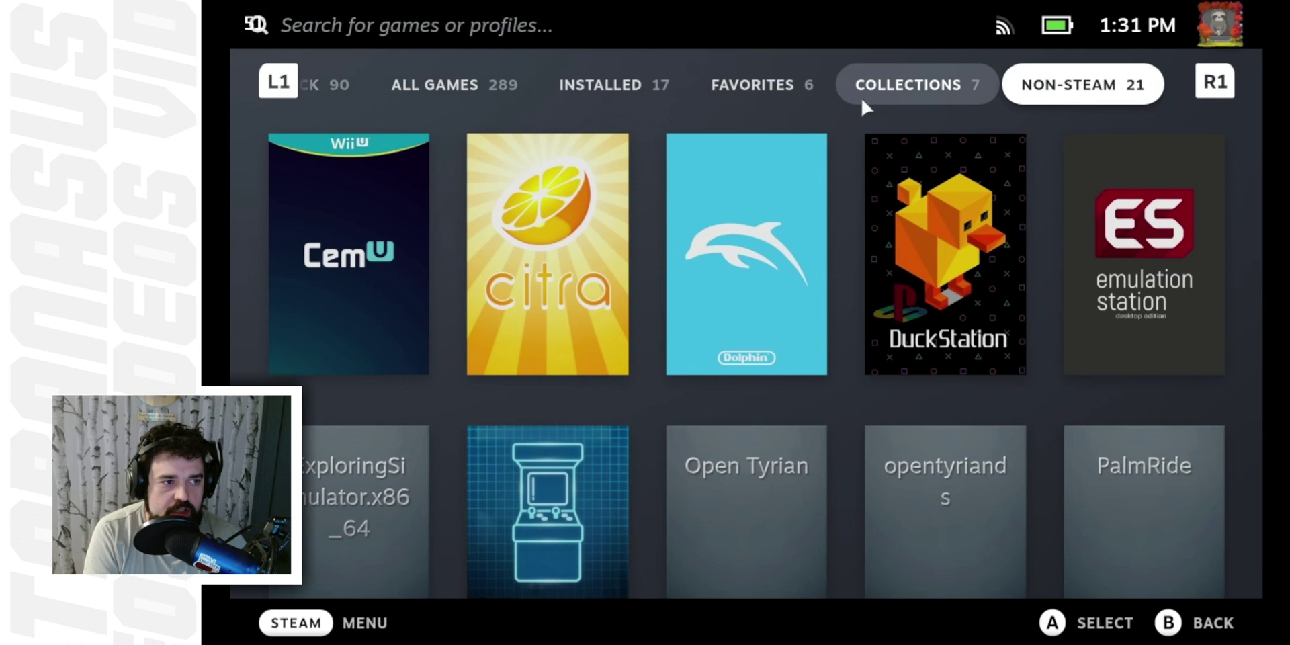
pyautogui.scroll(-8, 947, 368)
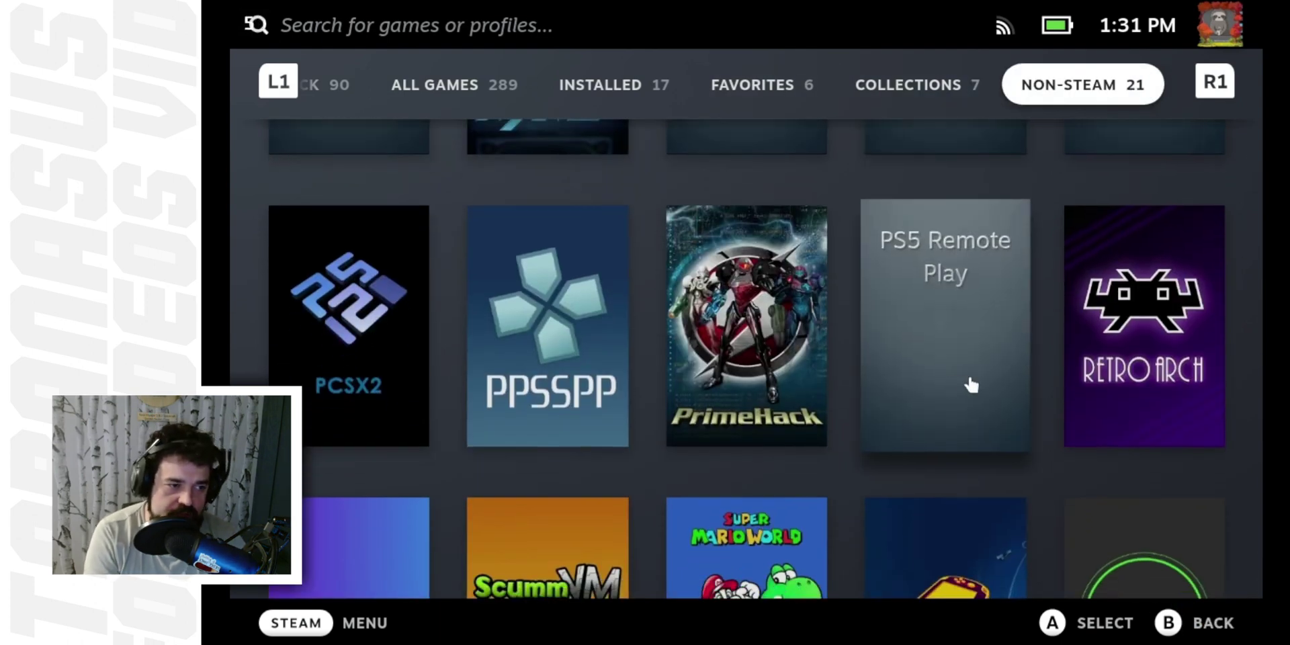
pyautogui.click(978, 306)
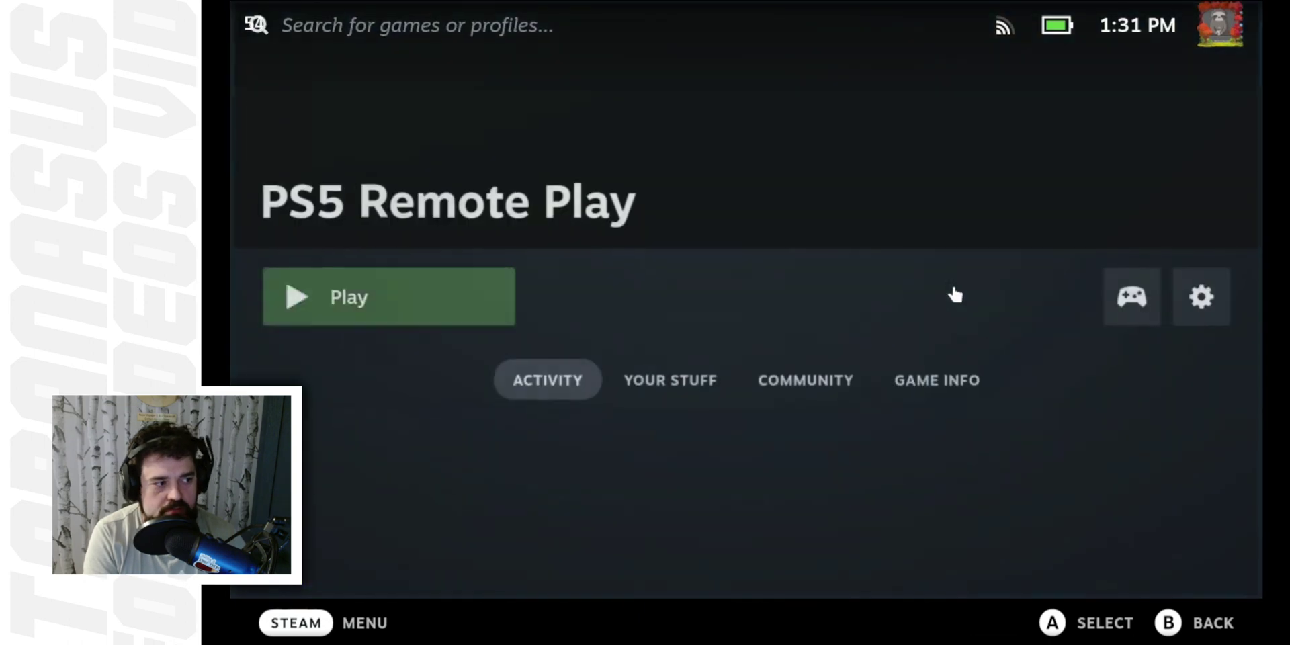
pyautogui.click(356, 310)
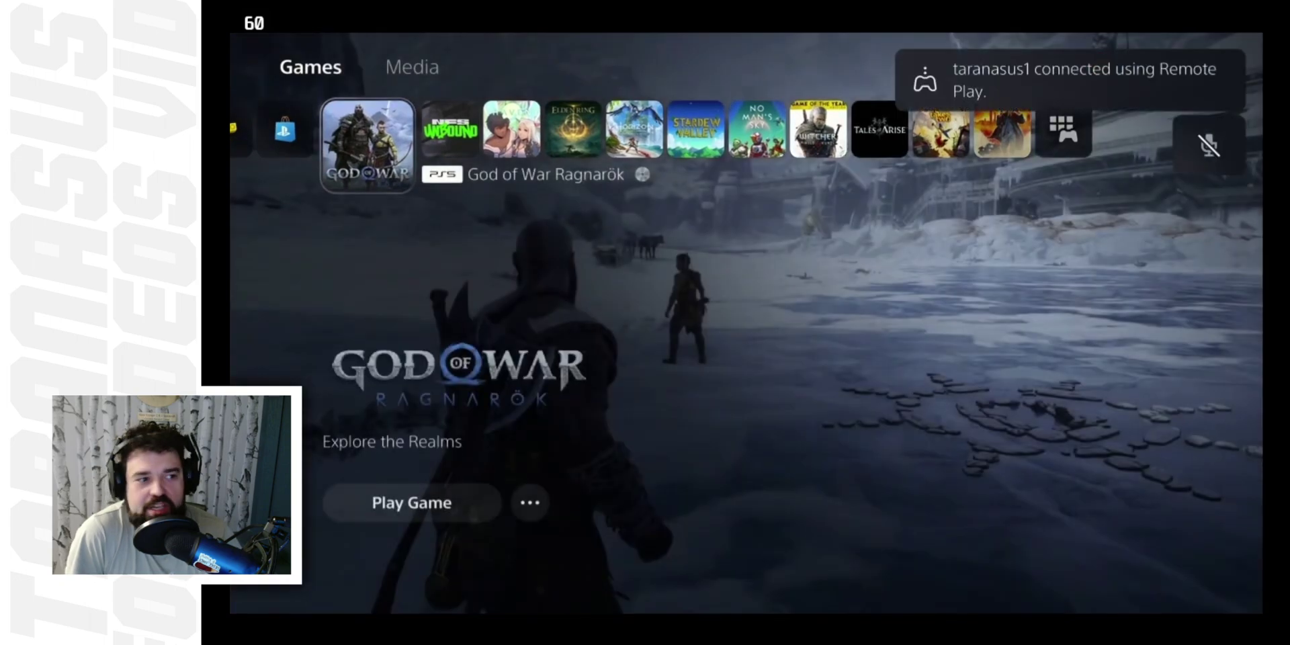
# Step: Browse the streamed PS5 games row and settle back on God of War Ragnarök
pyautogui.press('Right')
pyautogui.press('Right')
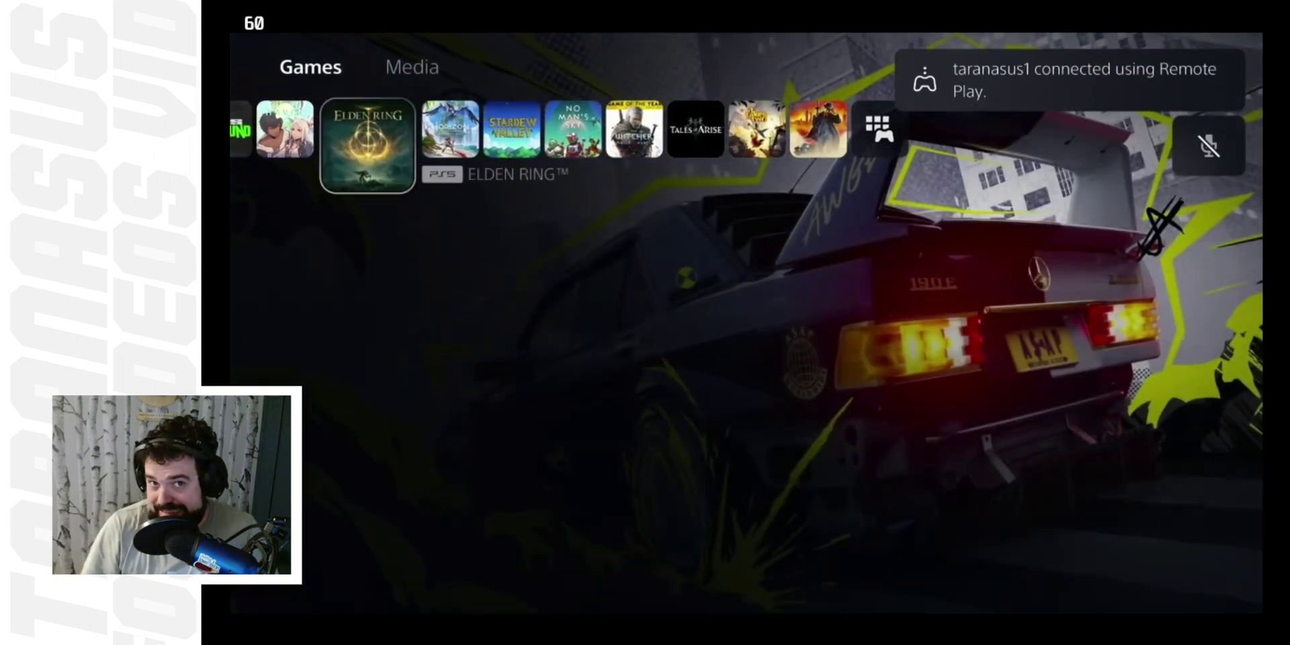
pyautogui.press('Left')
pyautogui.press('Left')
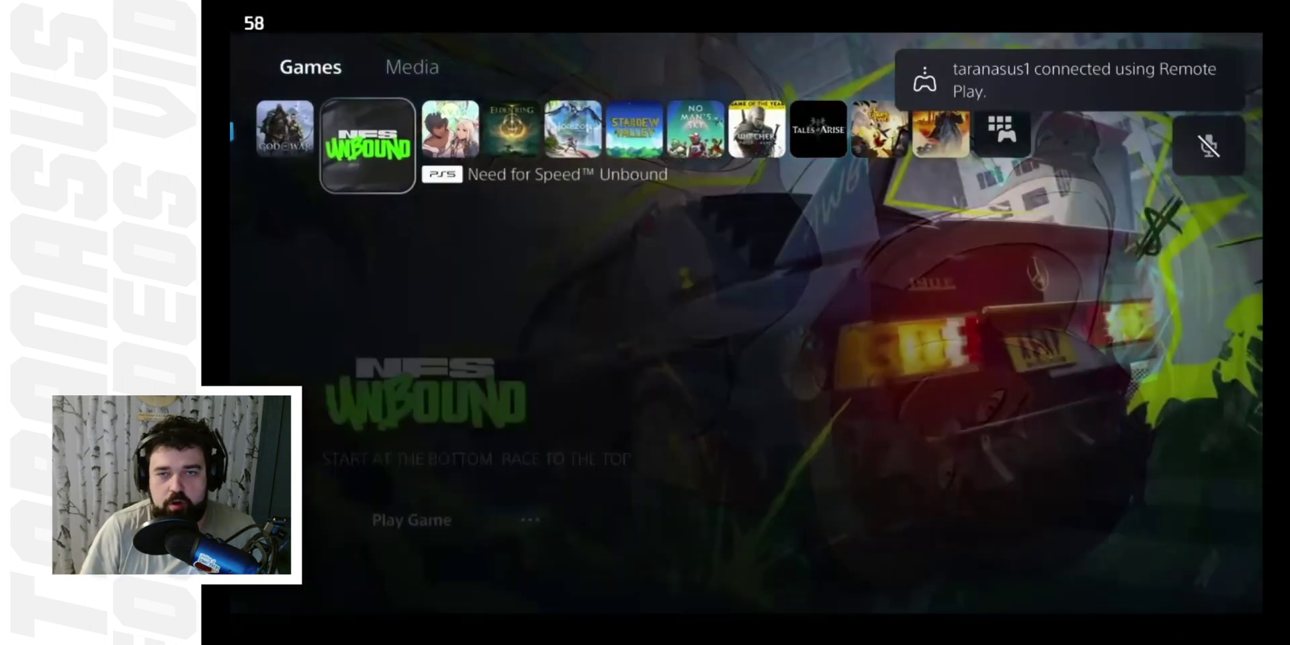
pyautogui.press('Left')
pyautogui.press('Left')
pyautogui.press('Left')
pyautogui.press('Right')
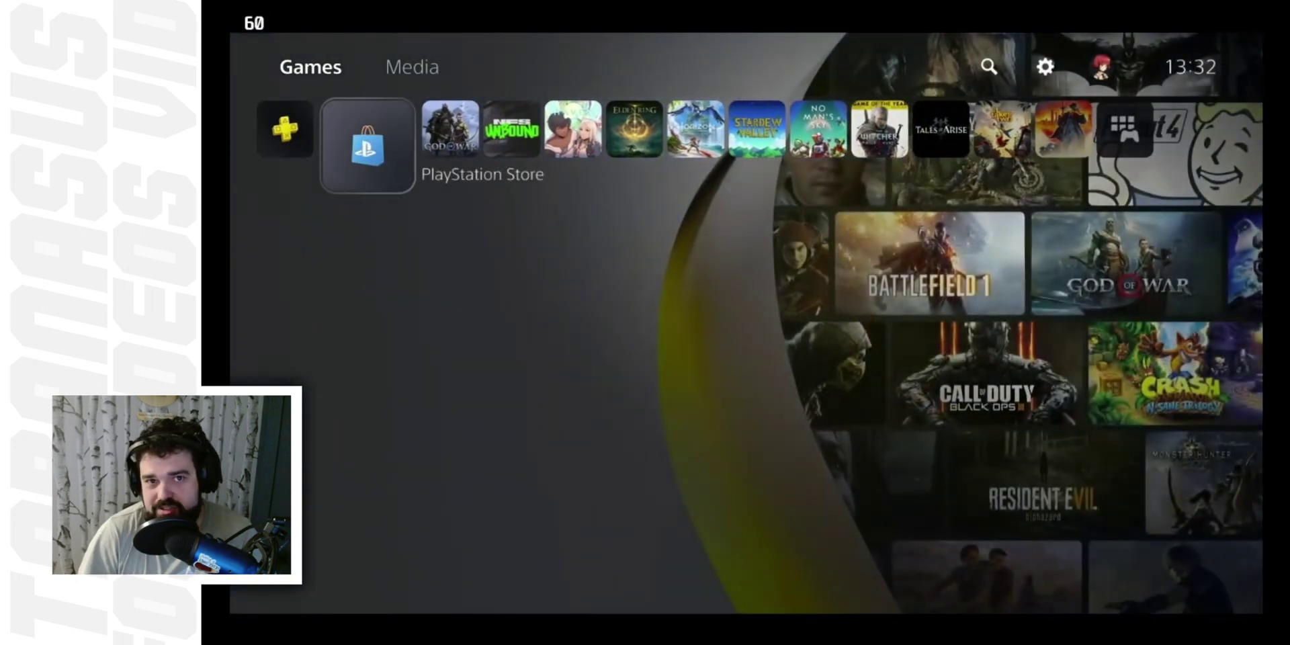
pyautogui.press('Right')
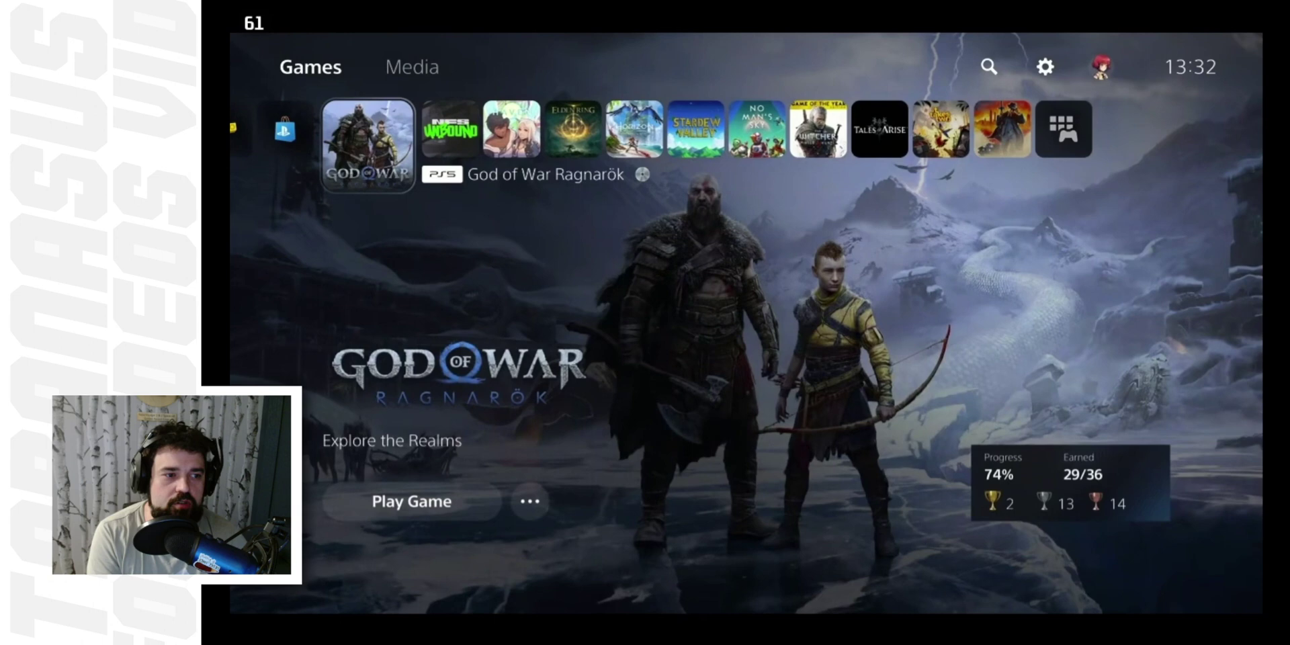
# Step: Go from the God of War tile into the PS5's Settings and open System
pyautogui.press('Up')
pyautogui.press('Right')
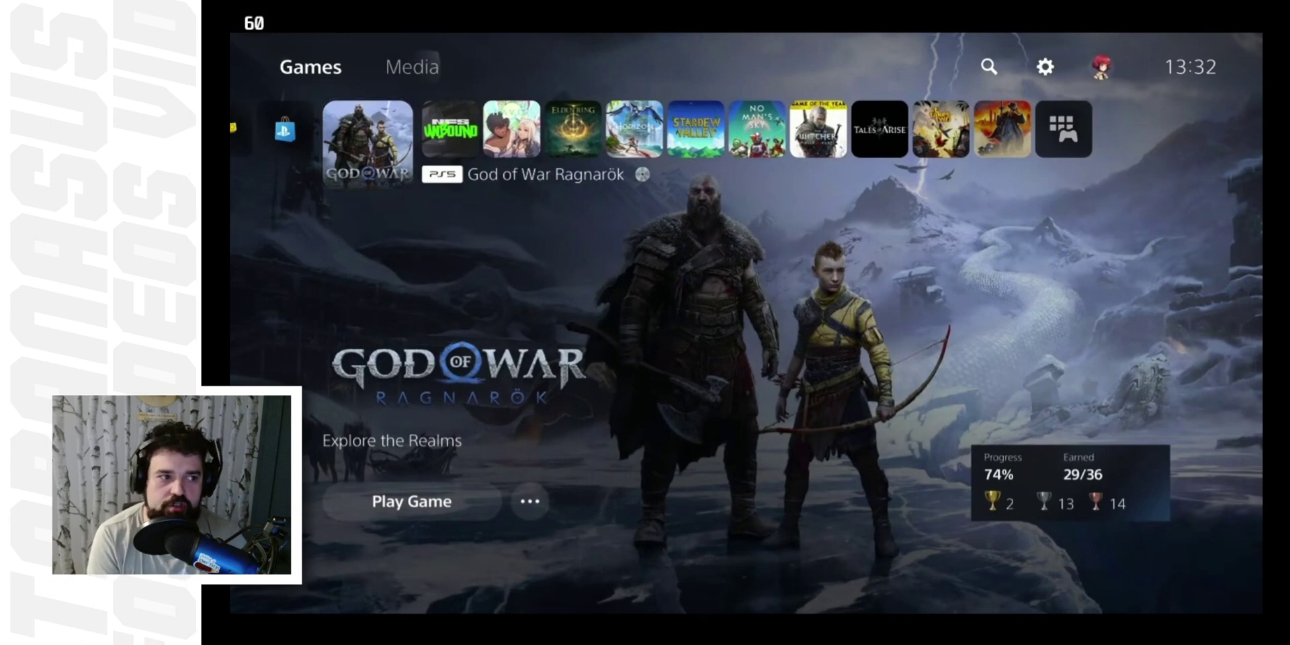
pyautogui.press('Right')
pyautogui.press('Right')
pyautogui.press('Return')
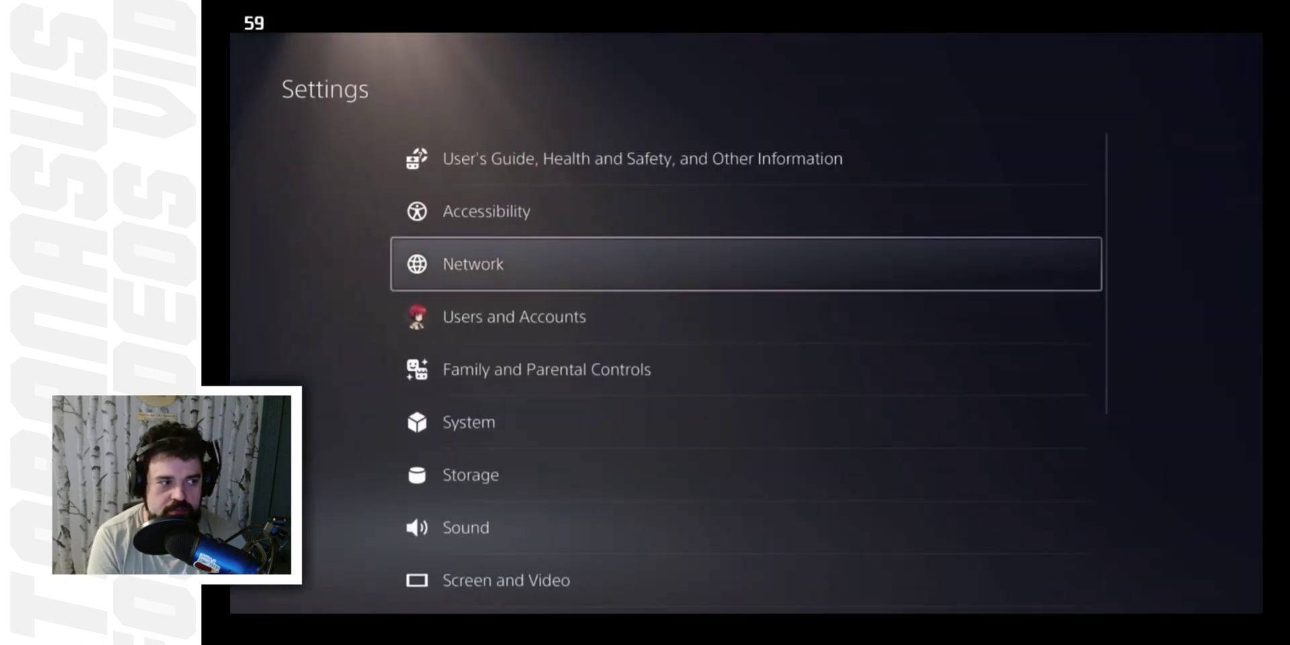
pyautogui.press('Down')
# Step: In Power Saving's Features Available in Rest Mode, enable Turning On PS5 from Network
pyautogui.press('Down')
pyautogui.press('Down')
pyautogui.press('Return')
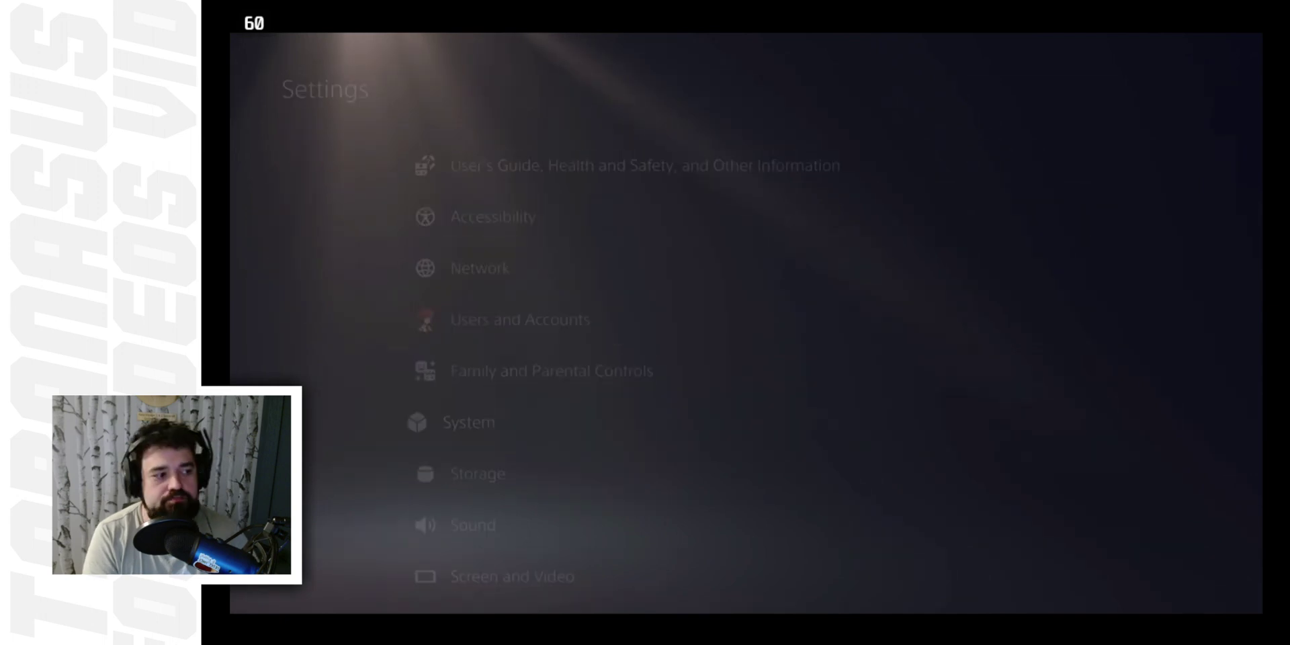
pyautogui.press('Down')
pyautogui.press('Down')
pyautogui.press('Down')
pyautogui.press('Down')
pyautogui.press('Down')
pyautogui.press('Down')
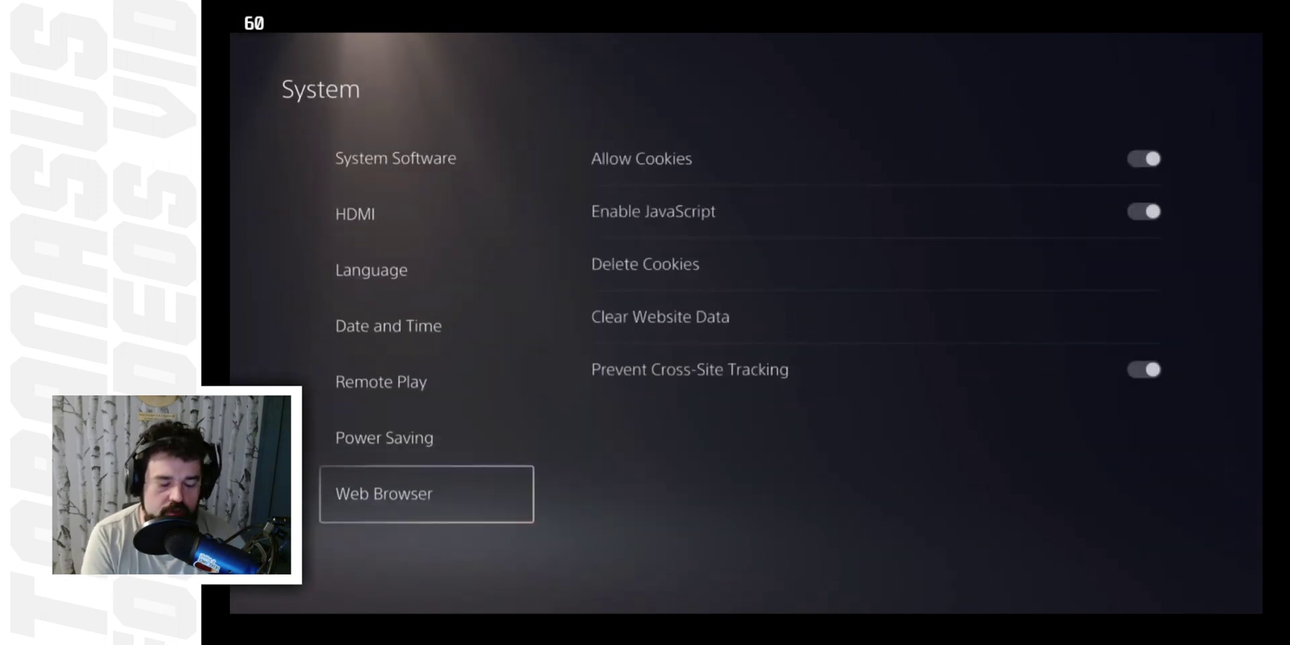
pyautogui.press('Up')
pyautogui.press('Right')
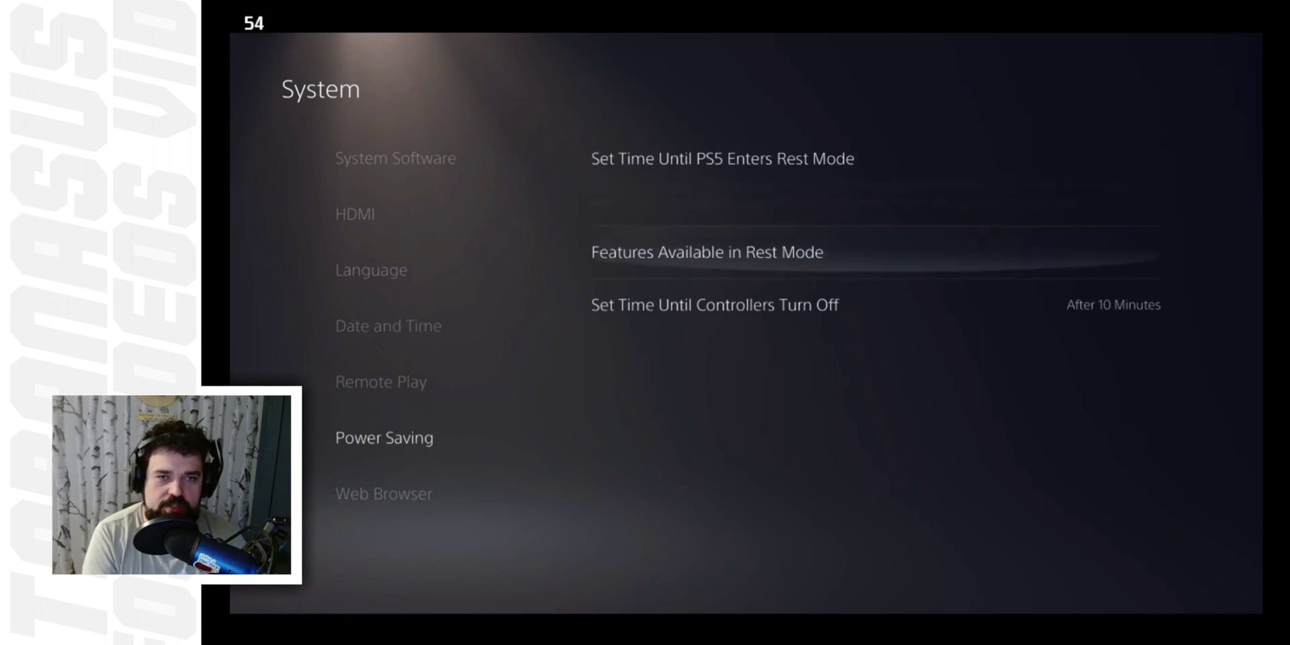
pyautogui.press('Return')
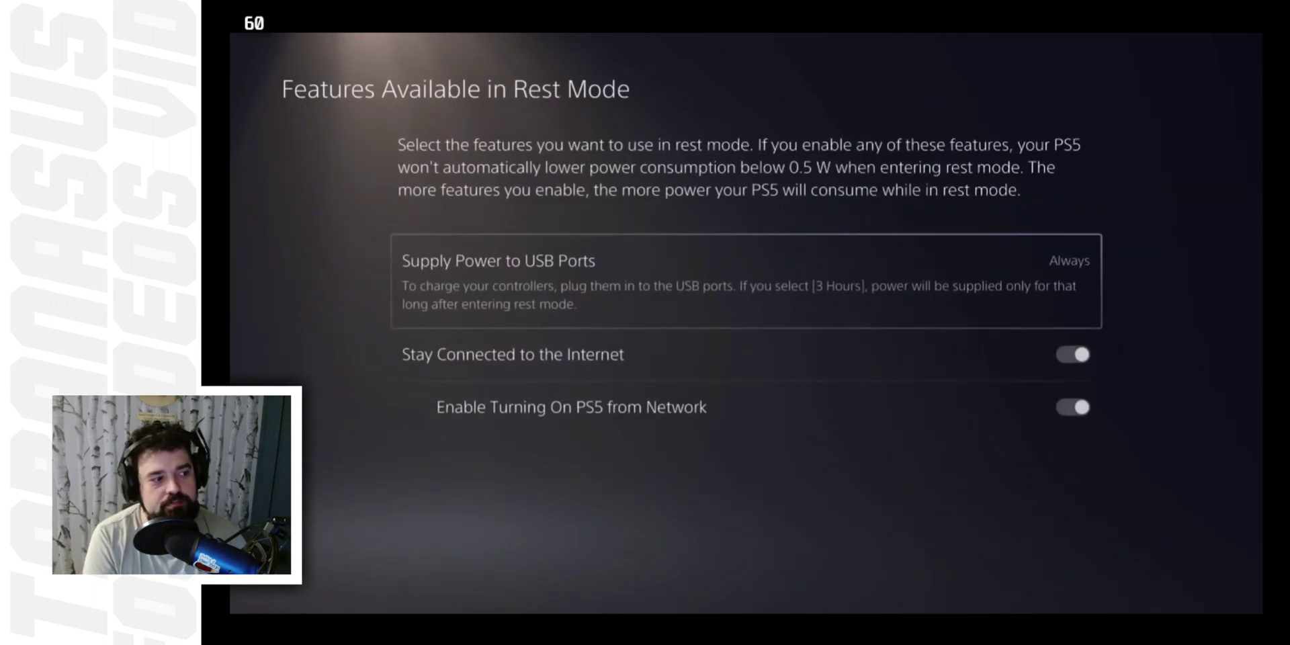
pyautogui.press('Down')
pyautogui.press('Down')
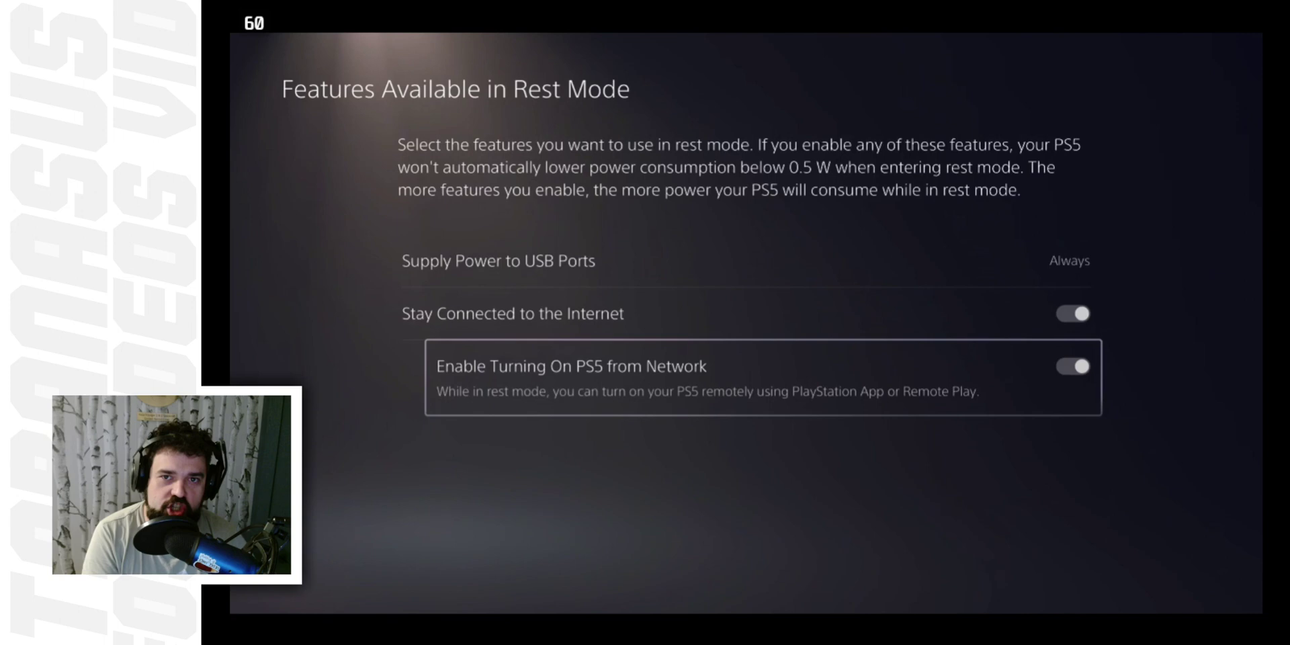
pyautogui.press('Up')
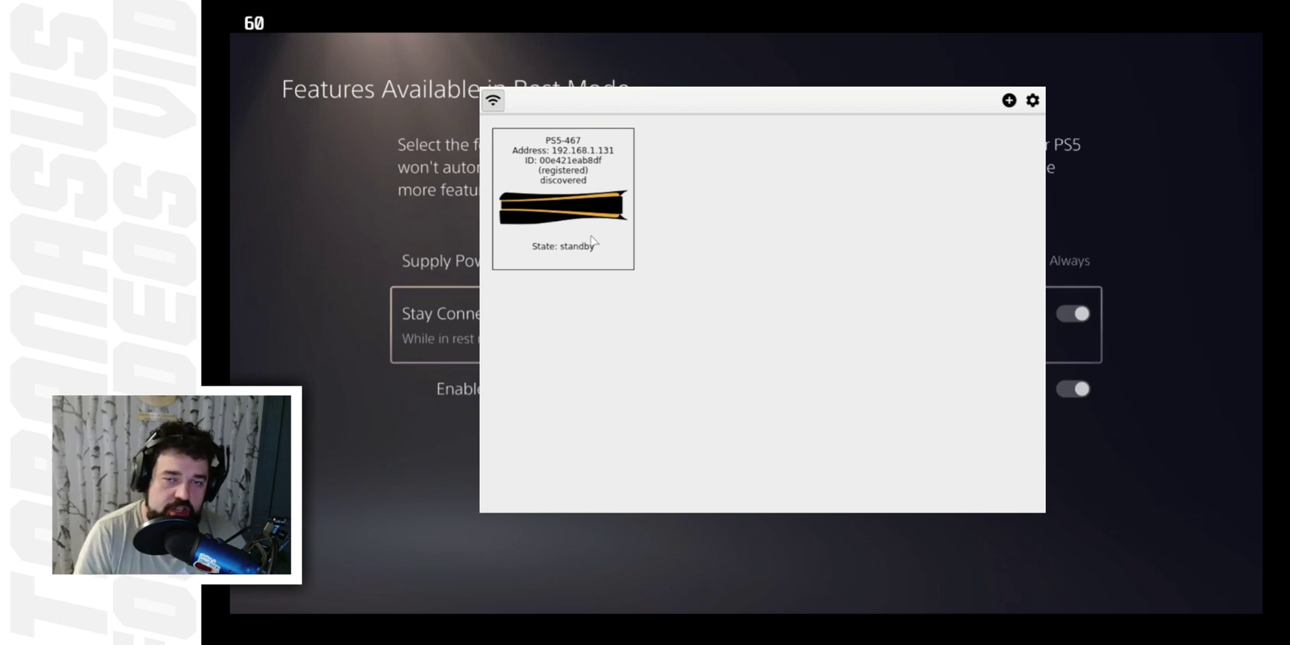
# Step: Connect to the standby PS5 and send it a Wakeup packet, confirming the notice
pyautogui.doubleClick(591, 225)
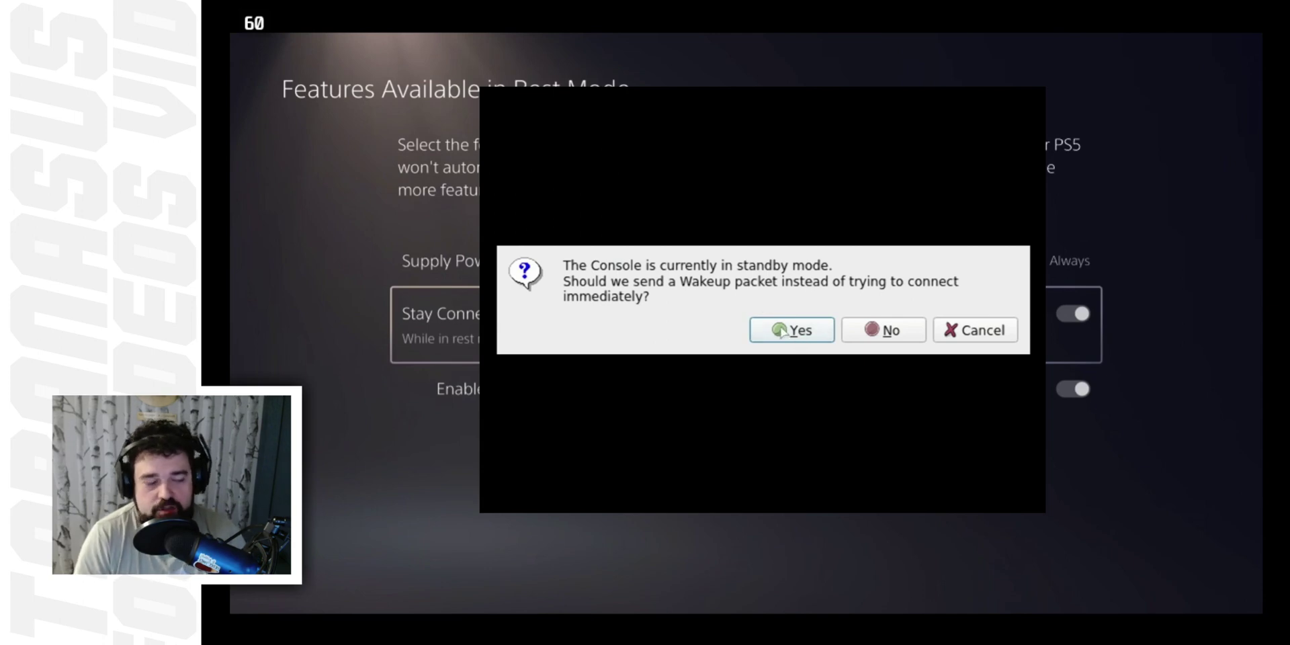
pyautogui.click(781, 332)
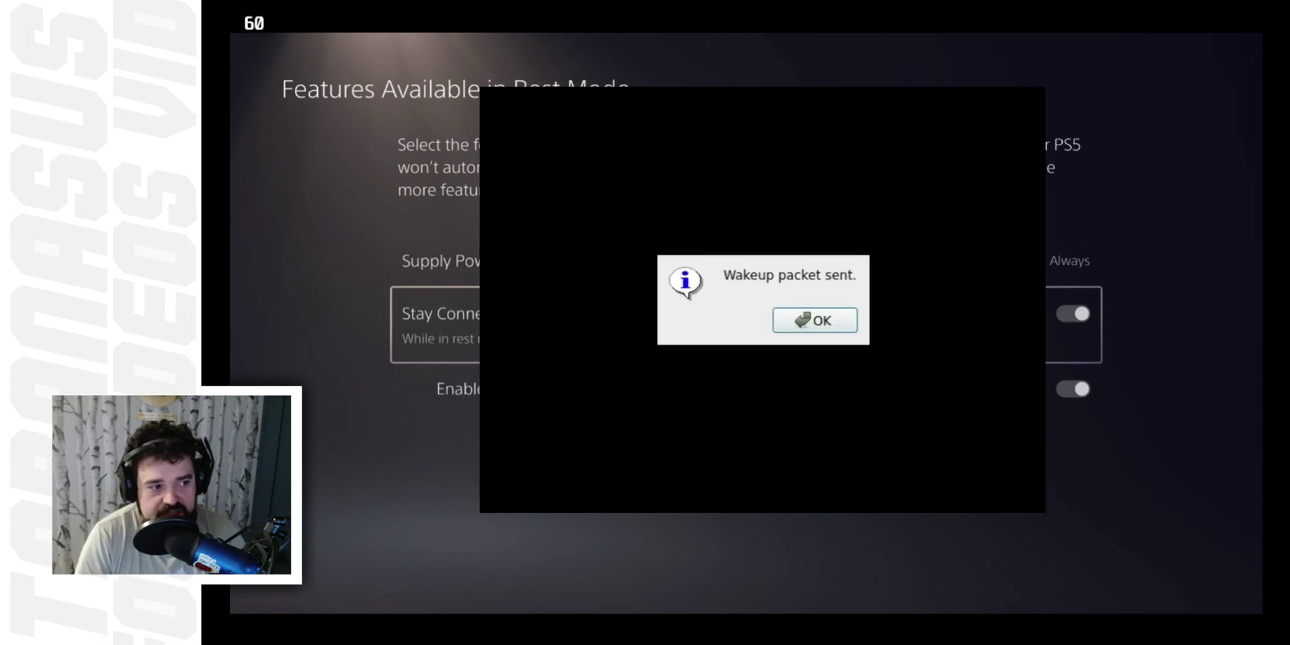
pyautogui.click(814, 319)
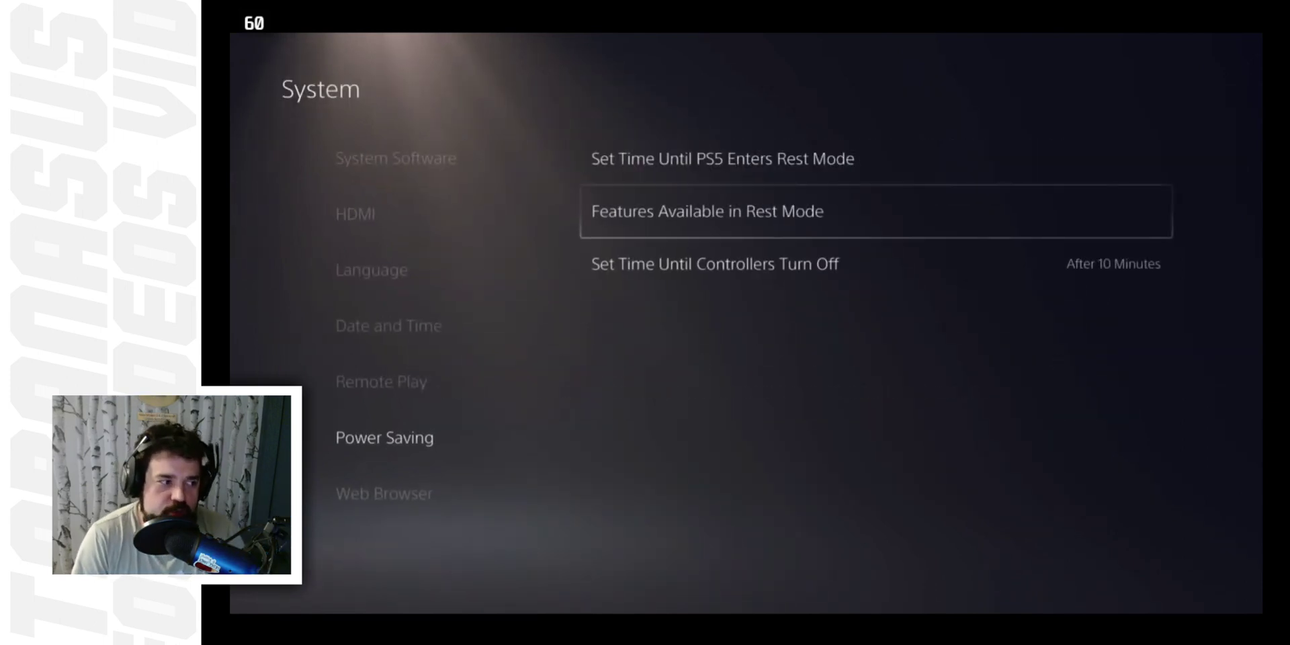
# Step: Back out of the PS5's Power Saving settings to the console home screen
pyautogui.press('Left')
pyautogui.press('Escape')
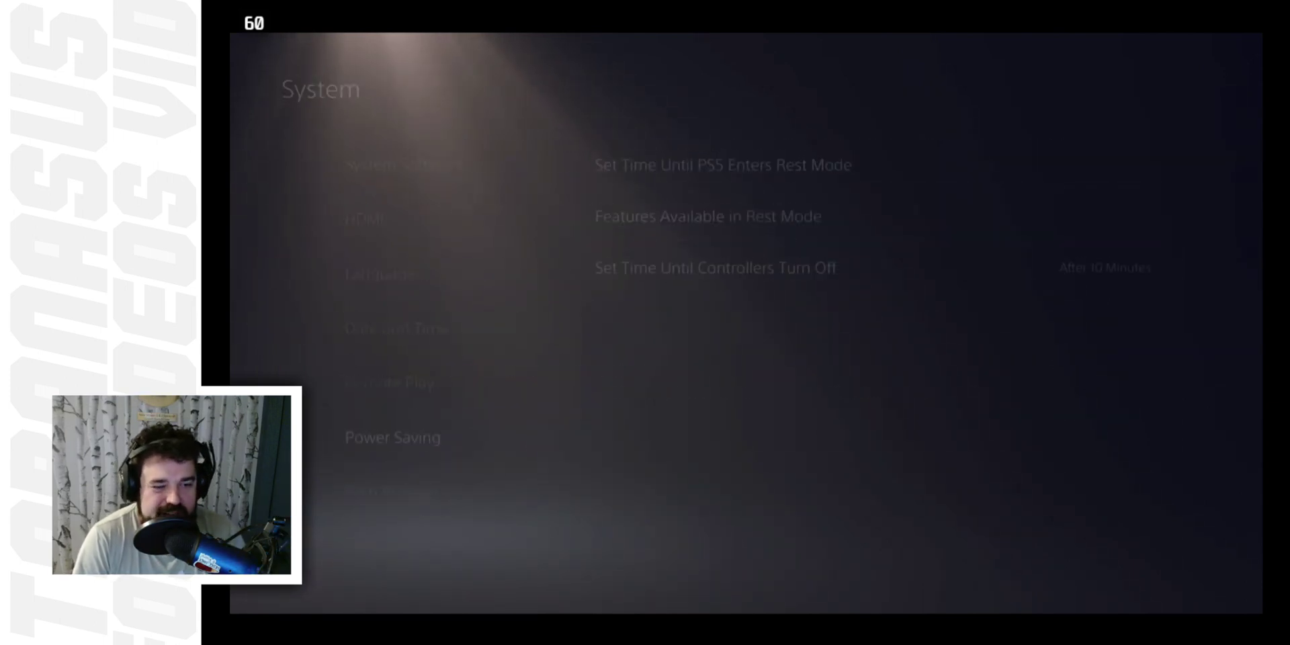
pyautogui.press('Up')
pyautogui.press('Up')
pyautogui.press('Escape')
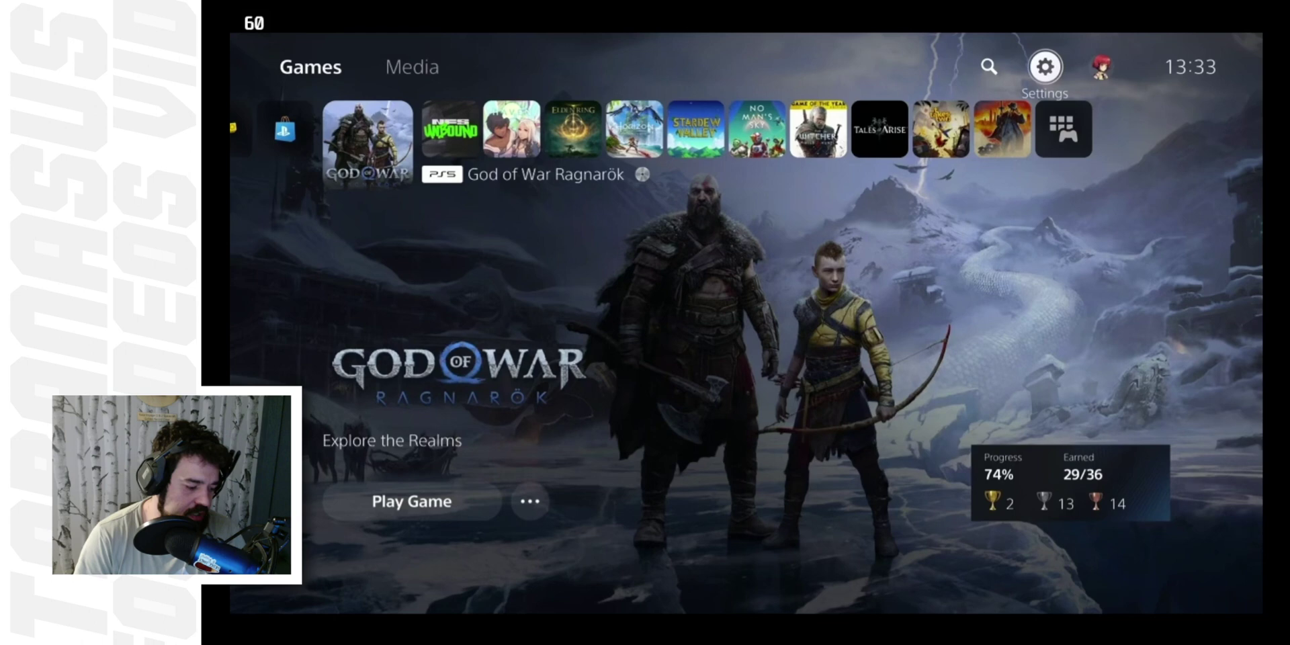
# Step: Open PS5 Remote Play's controller settings from the Steam menu and start editing the layout
pyautogui.press('Return')
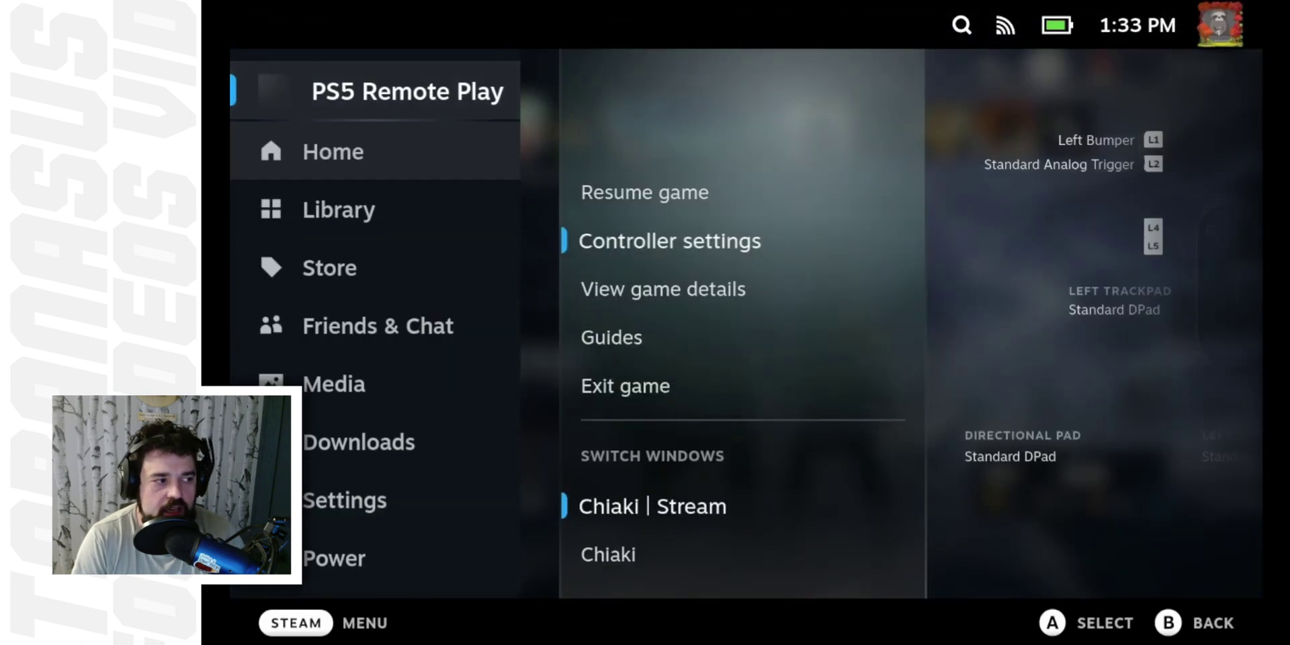
pyautogui.press('Right')
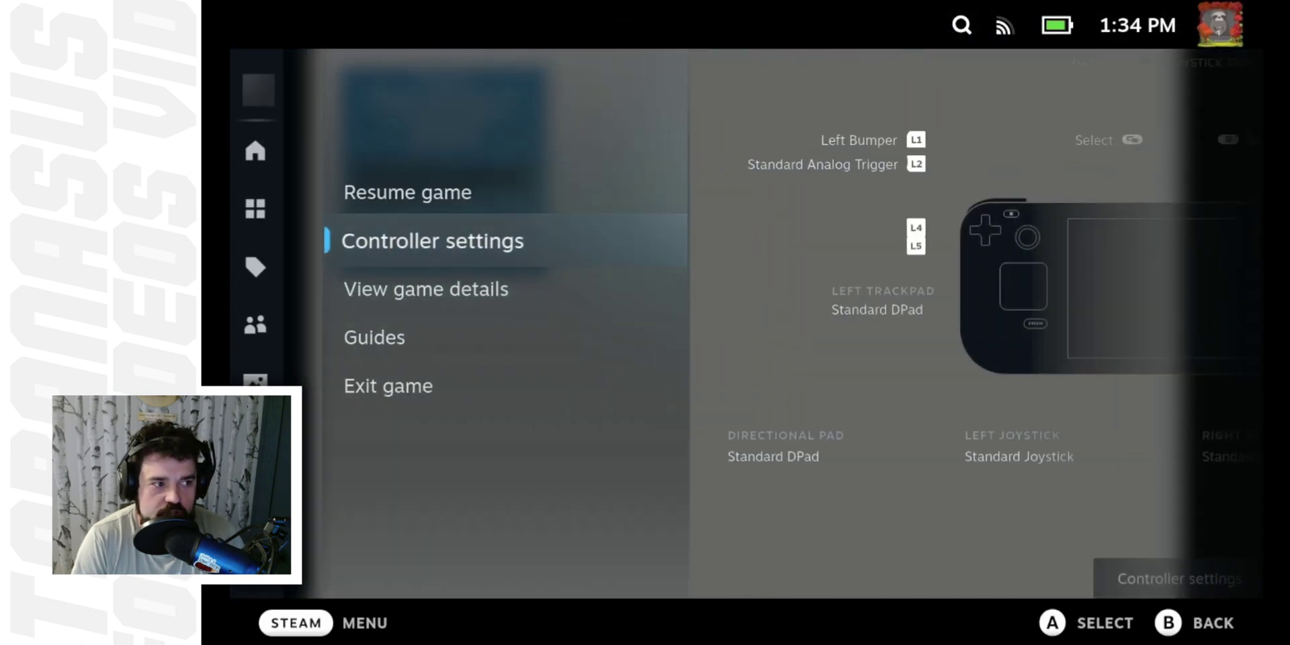
pyautogui.press('Return')
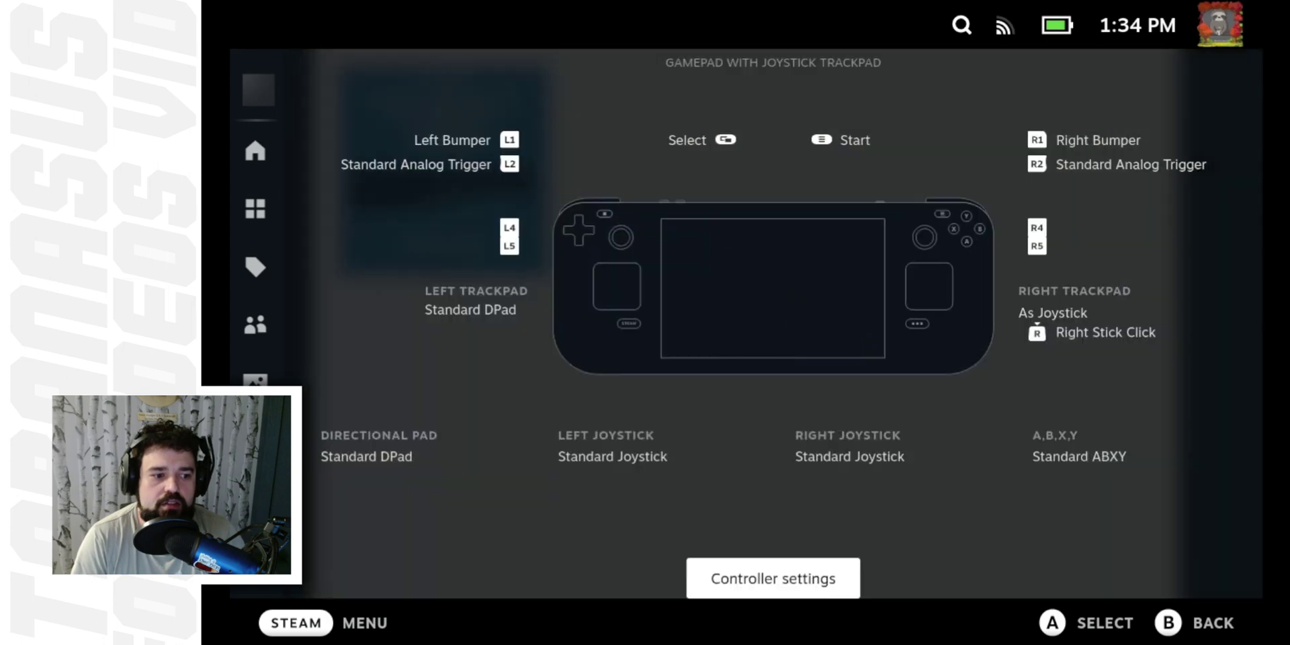
pyautogui.press('Return')
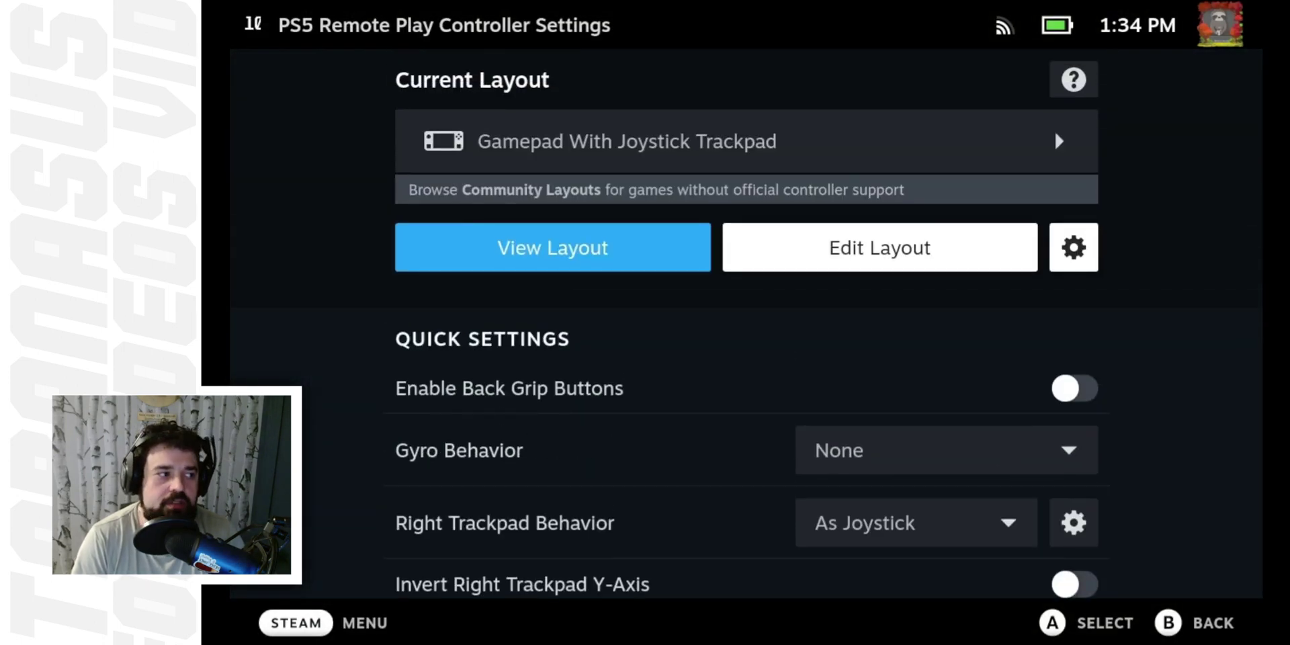
pyautogui.press('Right')
pyautogui.press('Return')
# Step: Map the Right Trackpad Click to the keyboard Esc key and return to the stream
pyautogui.press('Down')
pyautogui.press('Down')
pyautogui.press('Down')
pyautogui.press('Down')
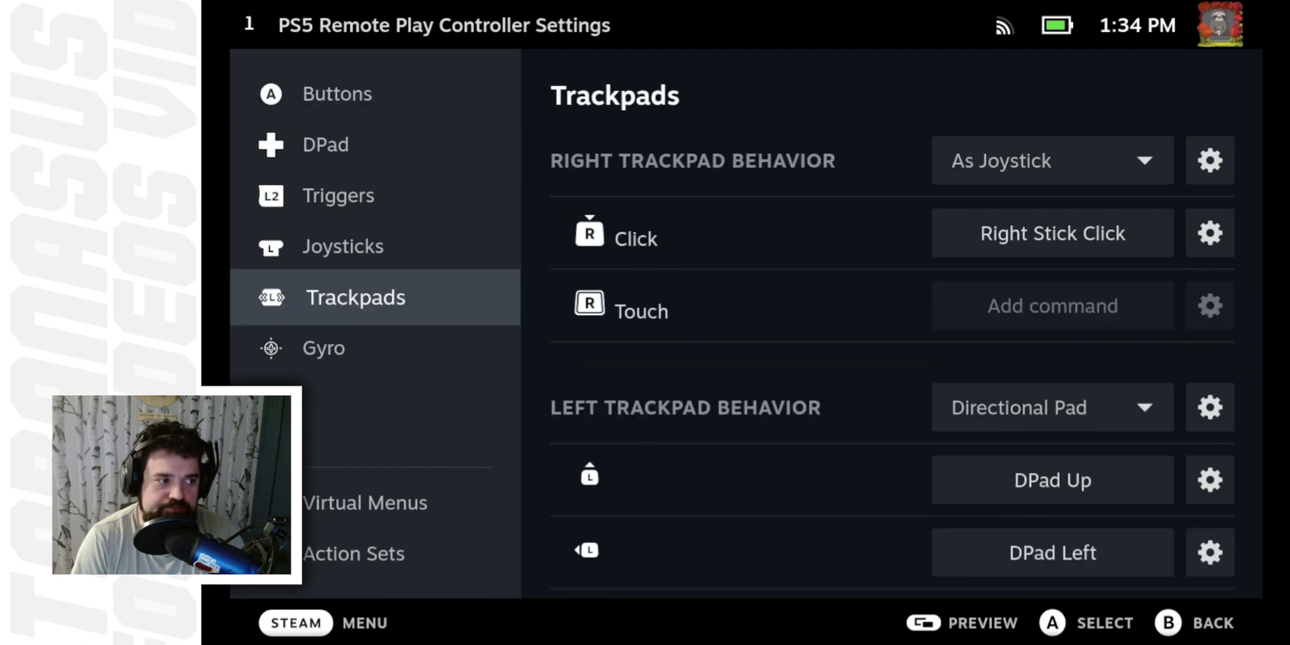
pyautogui.press('Right')
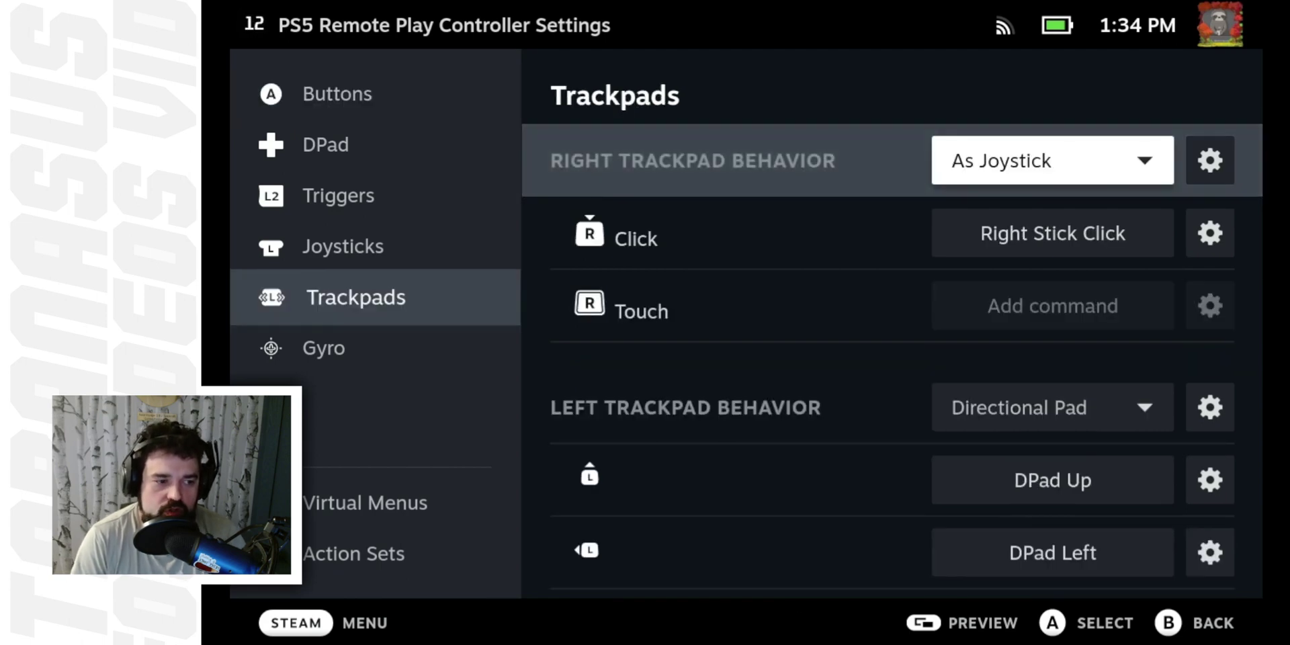
pyautogui.press('Down')
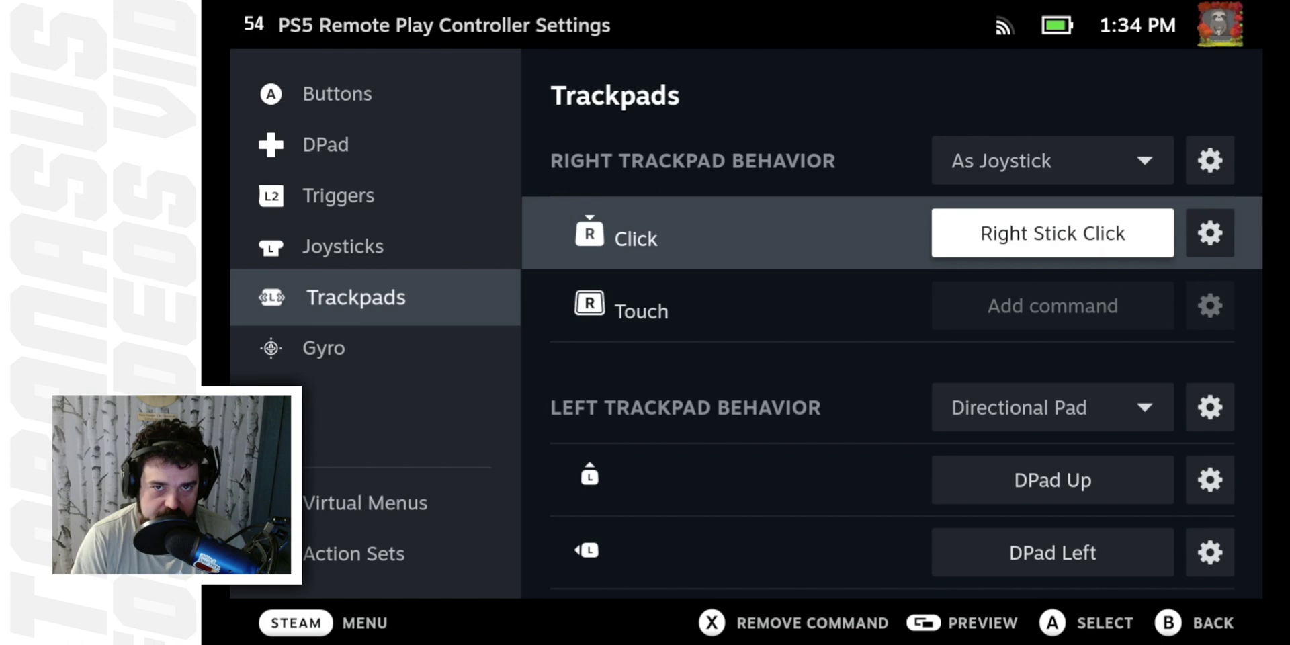
pyautogui.press('Return')
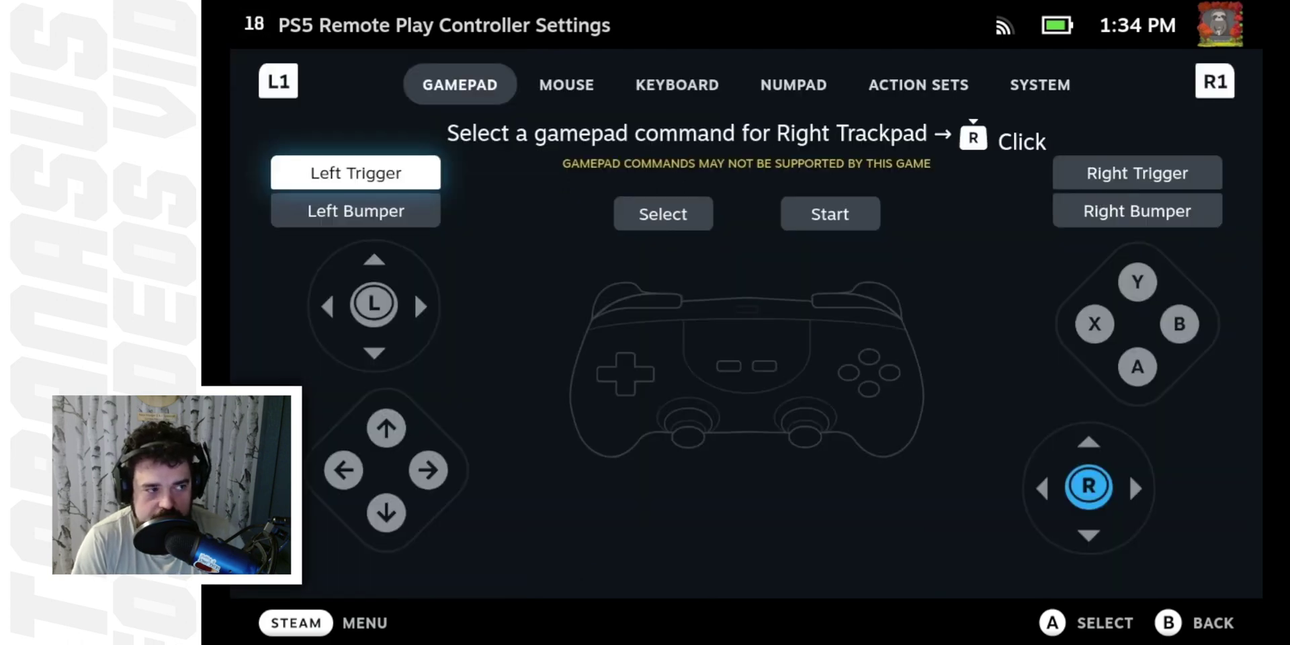
pyautogui.press('Right')
pyautogui.press('Right')
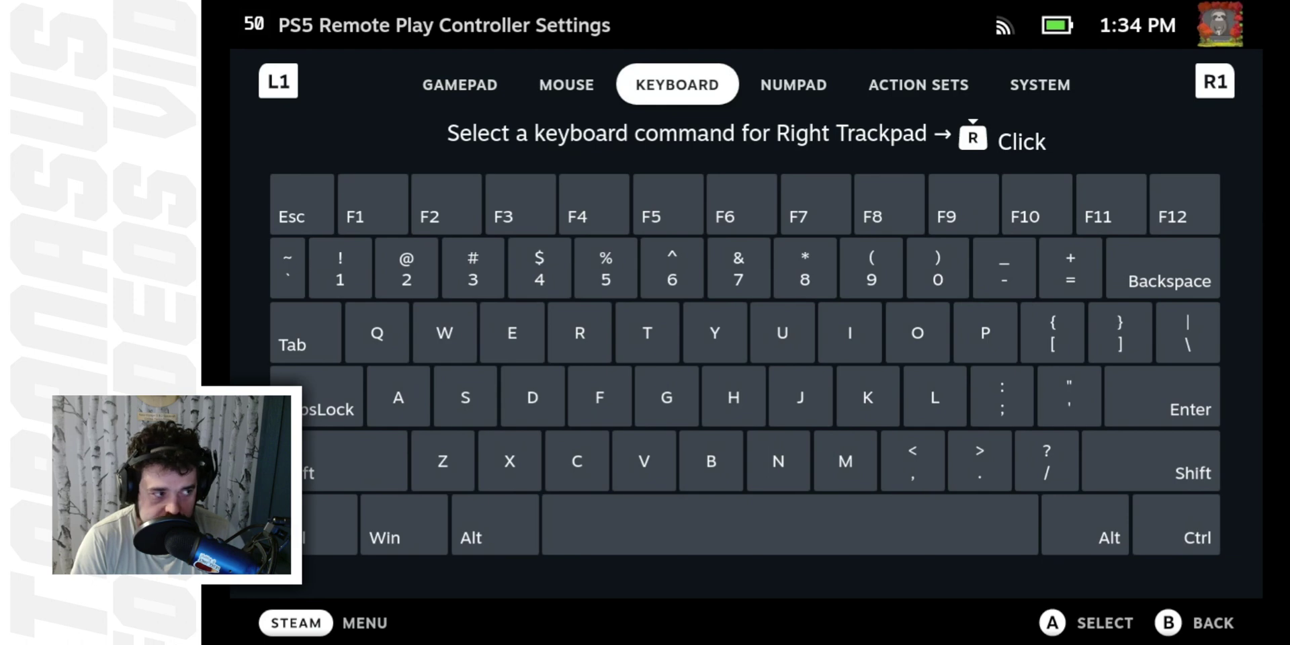
pyautogui.press('Down')
pyautogui.press('Return')
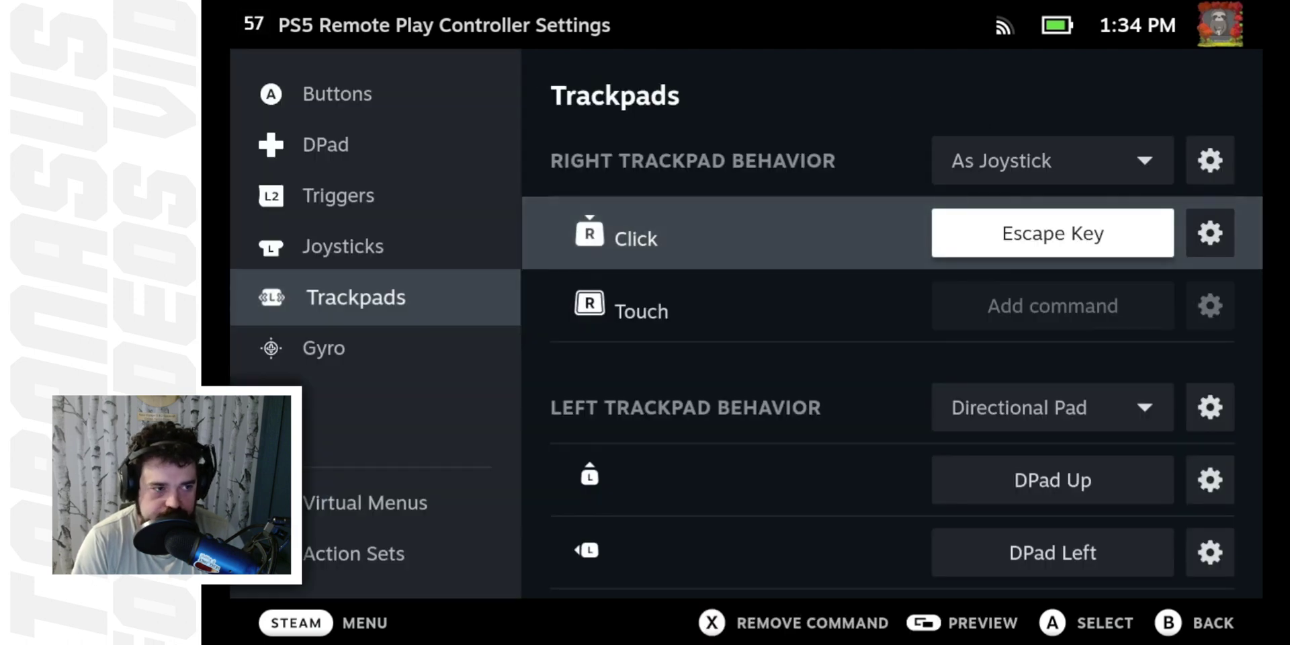
pyautogui.press('Escape')
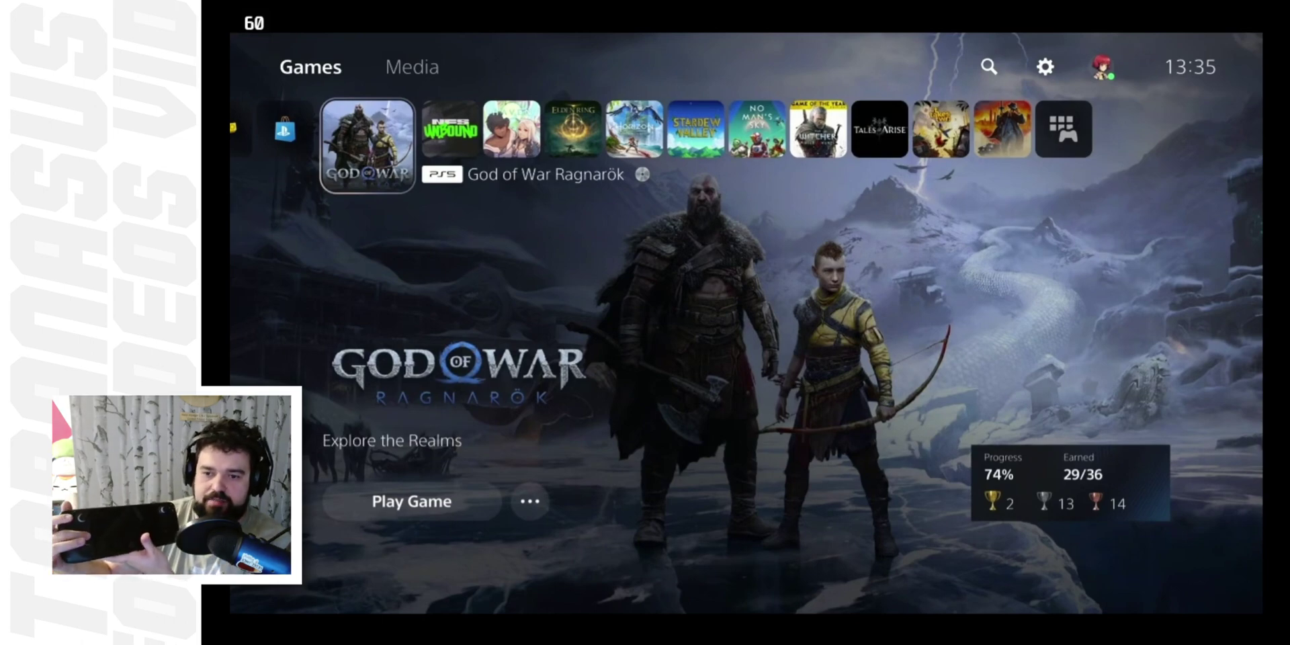
# Step: Select Need for Speed Unbound and toggle the PS5 control center open and closed twice
pyautogui.press('Right')
pyautogui.press('super')
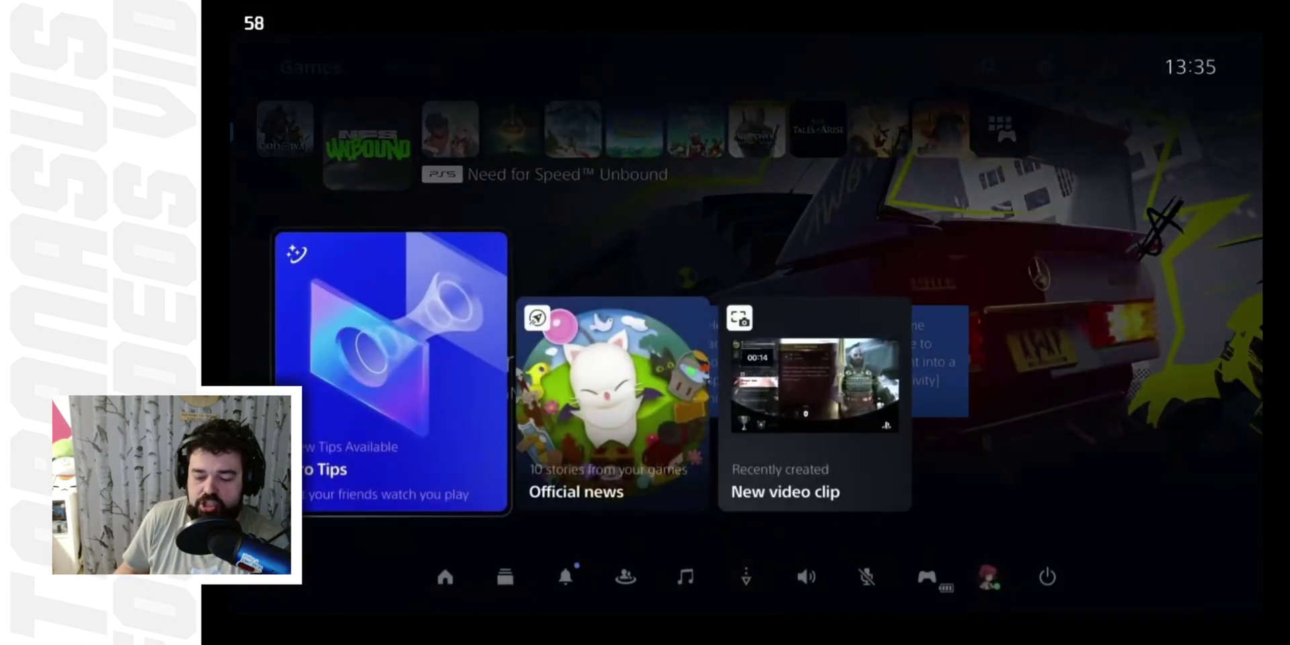
pyautogui.press('super')
pyautogui.press('super')
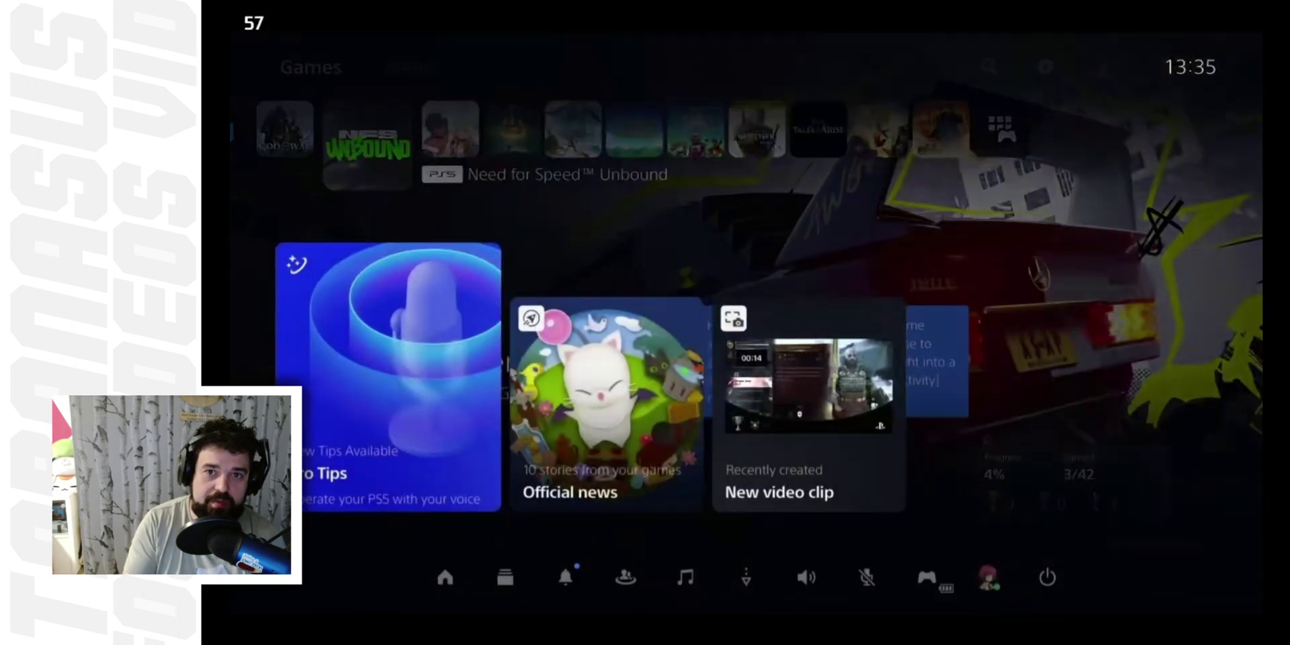
pyautogui.press('super')
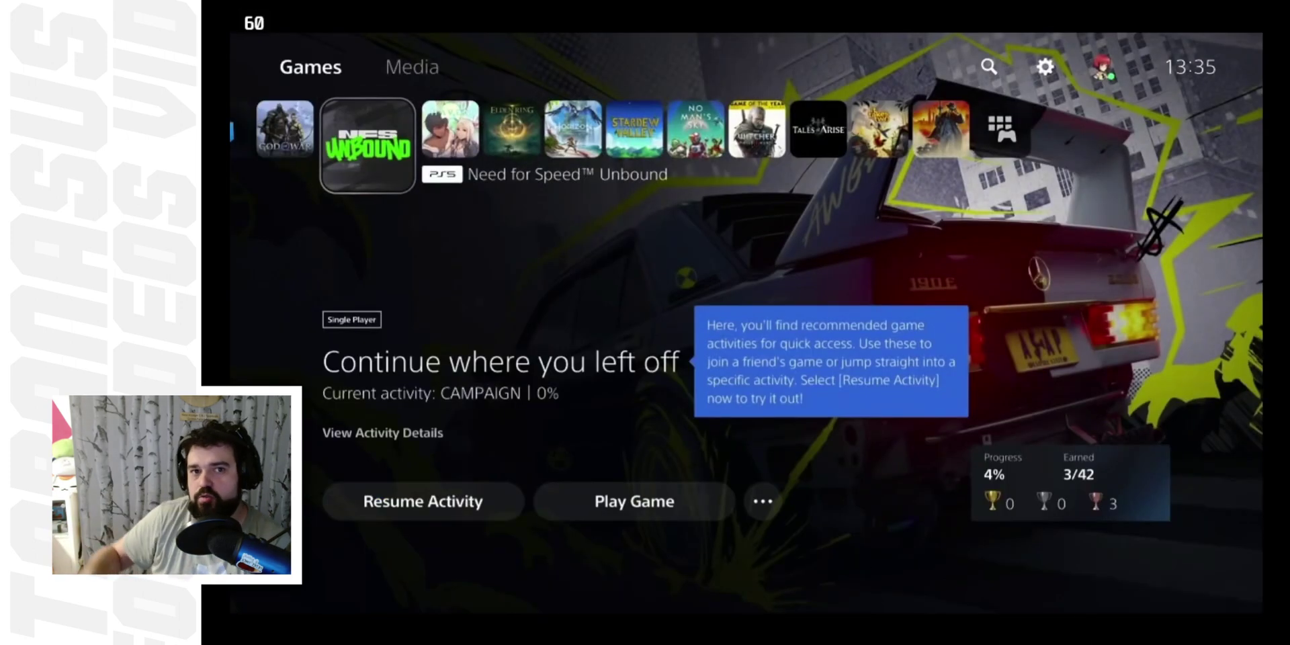
pyautogui.press('super')
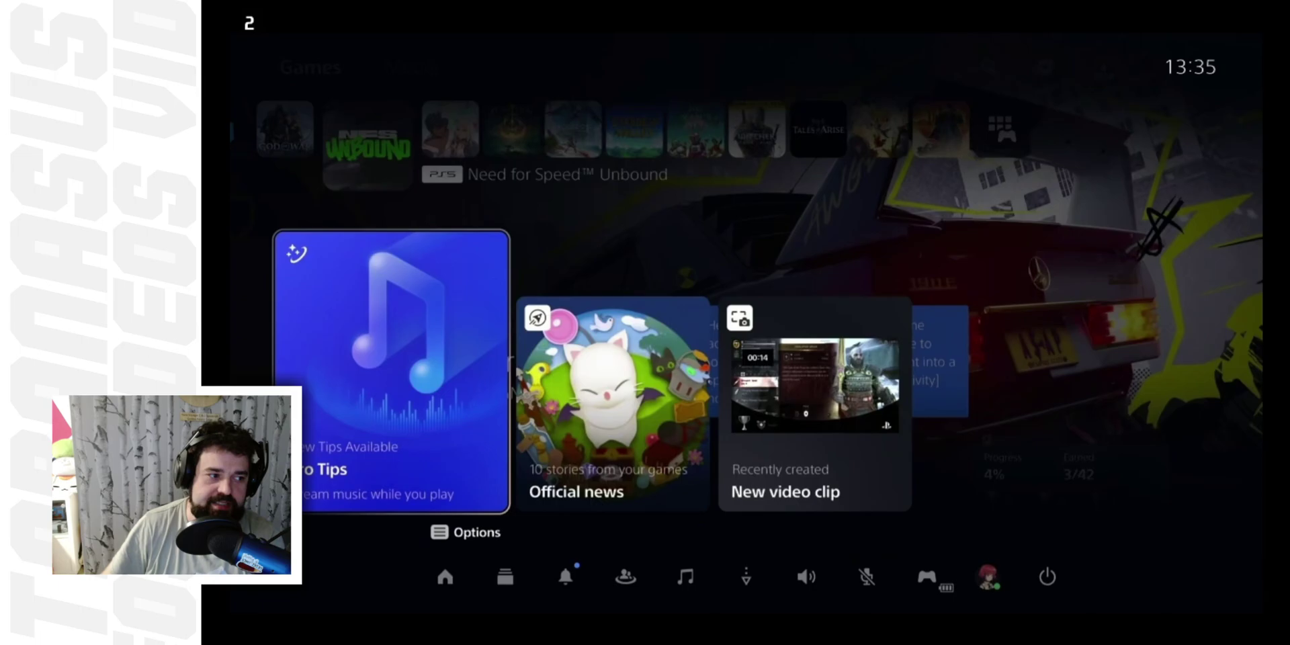